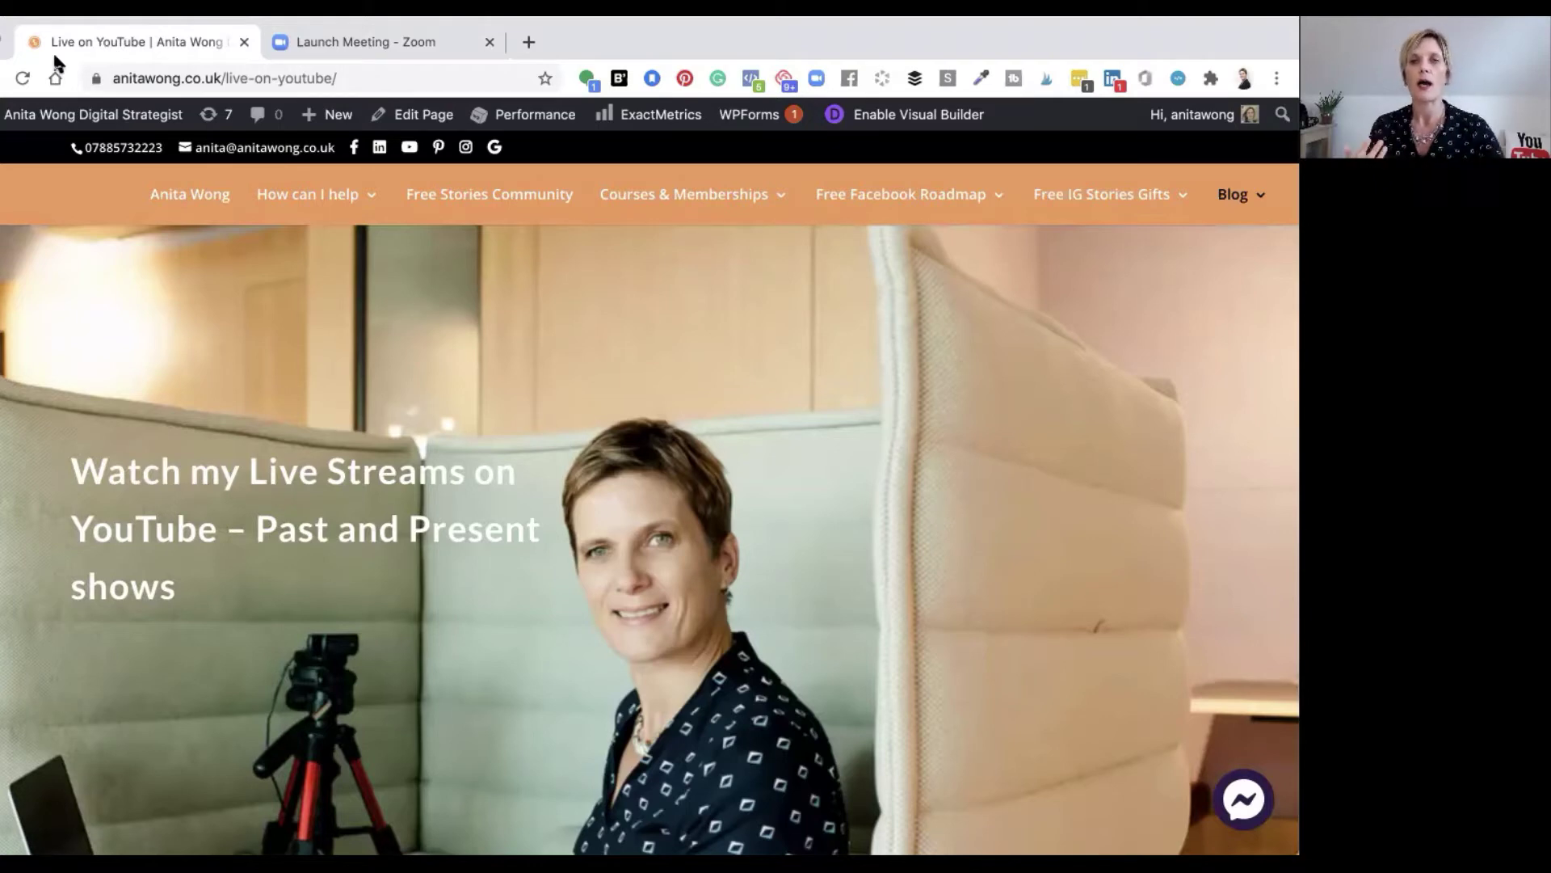
pyautogui.scroll(-10, 146, 400)
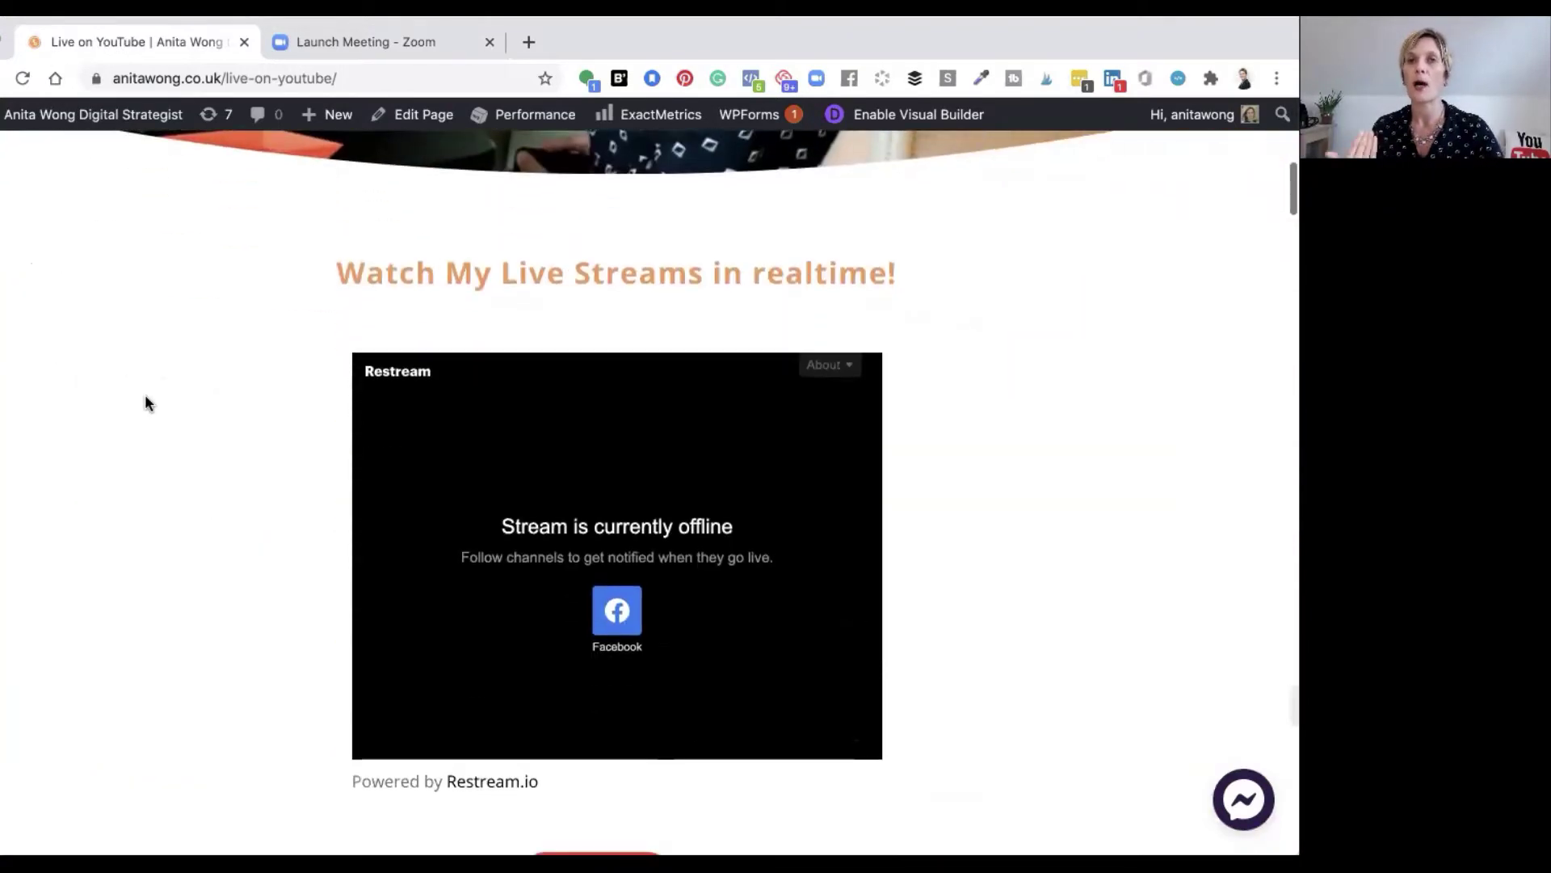
pyautogui.scroll(-10, 143, 394)
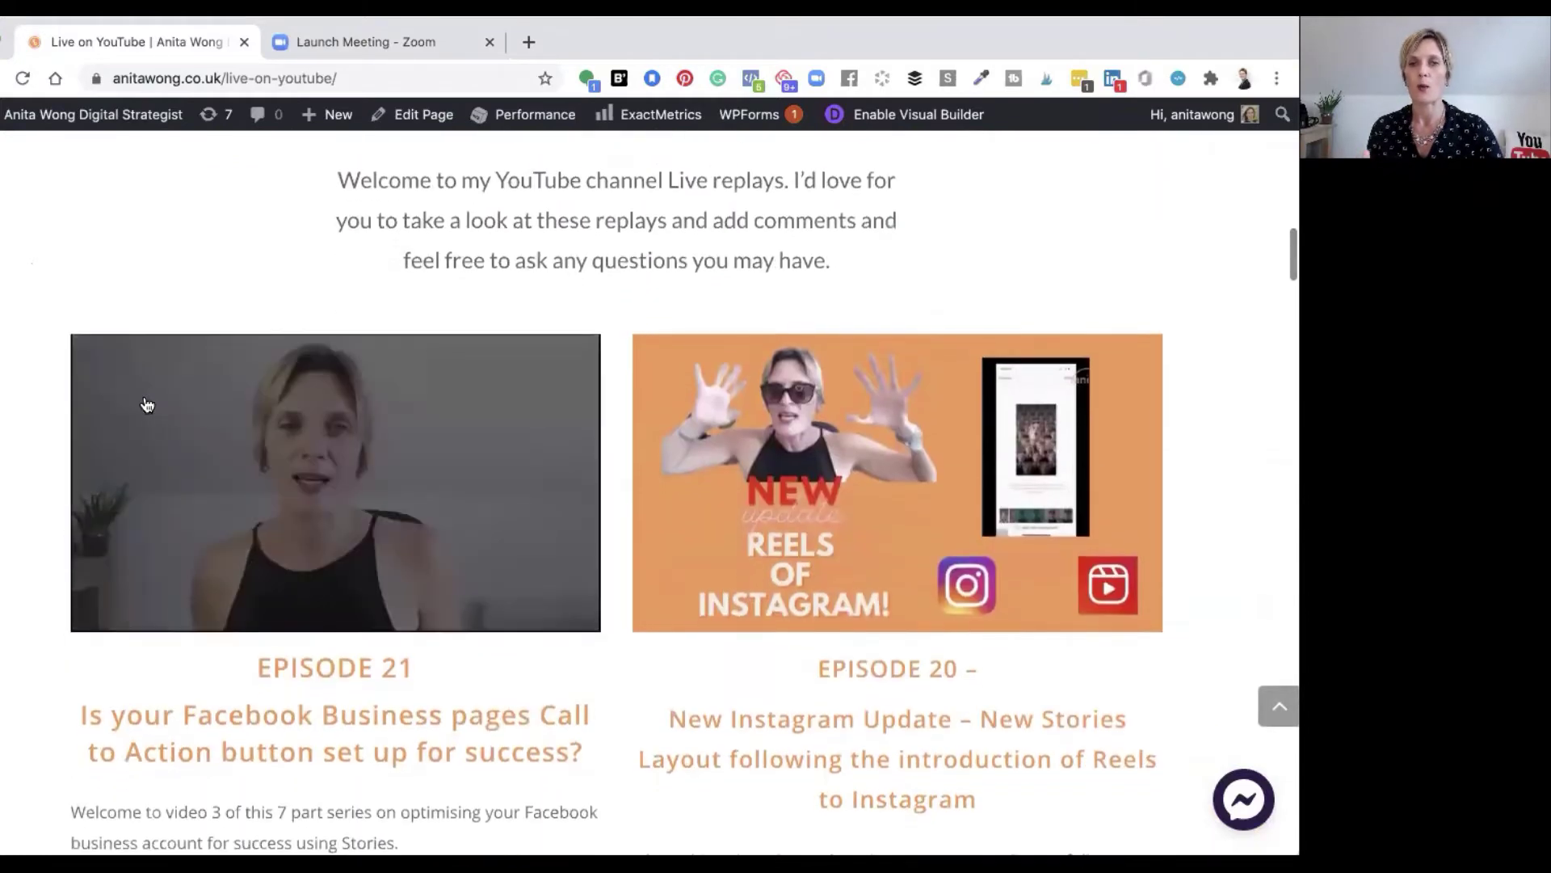
pyautogui.scroll(-10, 146, 404)
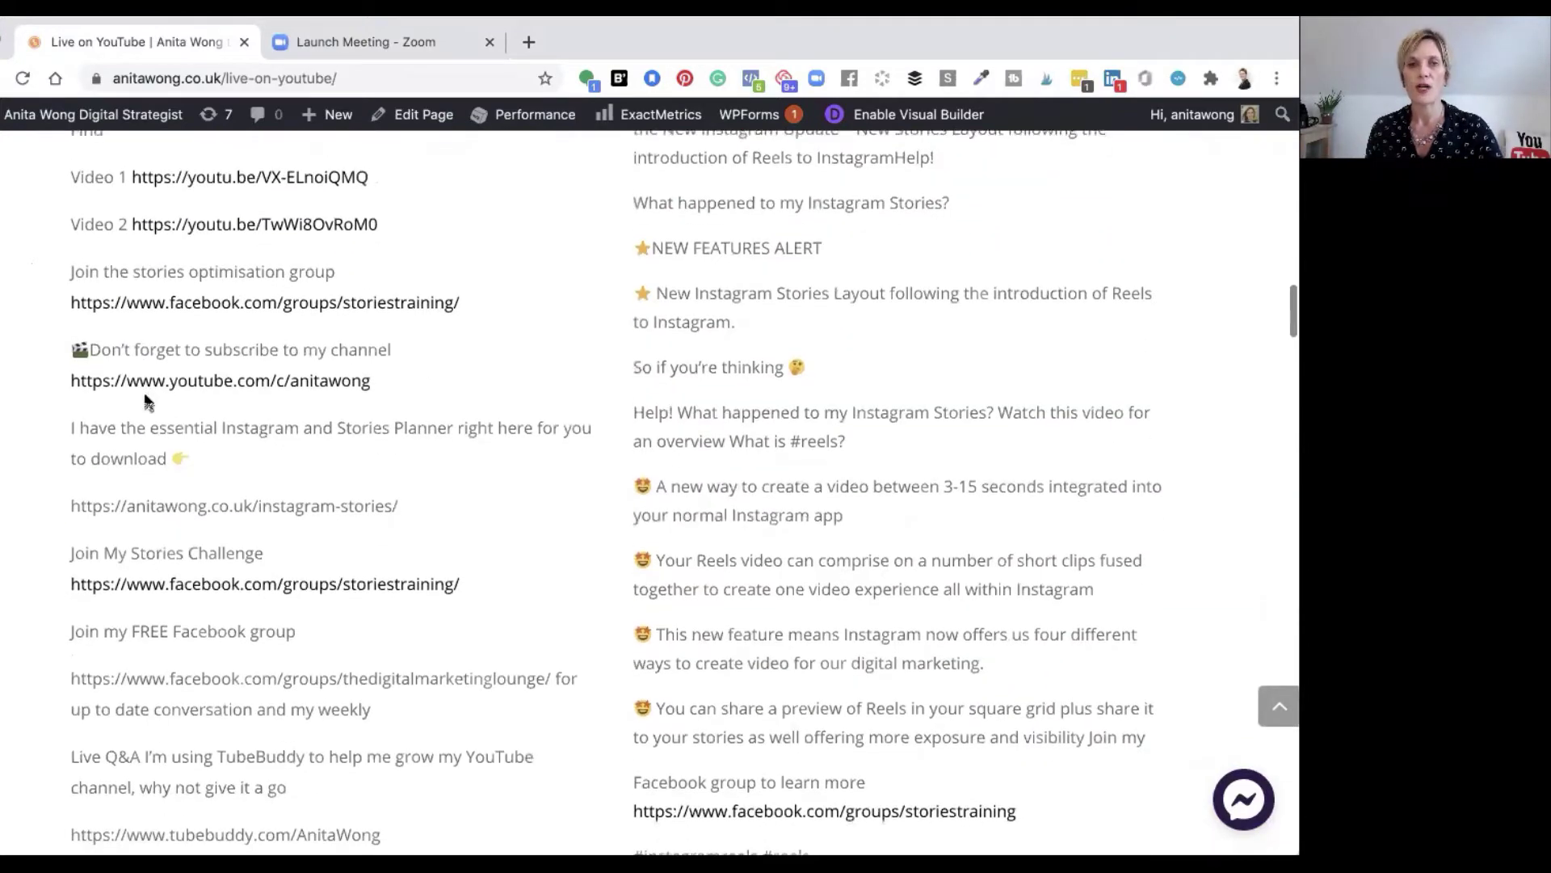
pyautogui.scroll(-10, 146, 400)
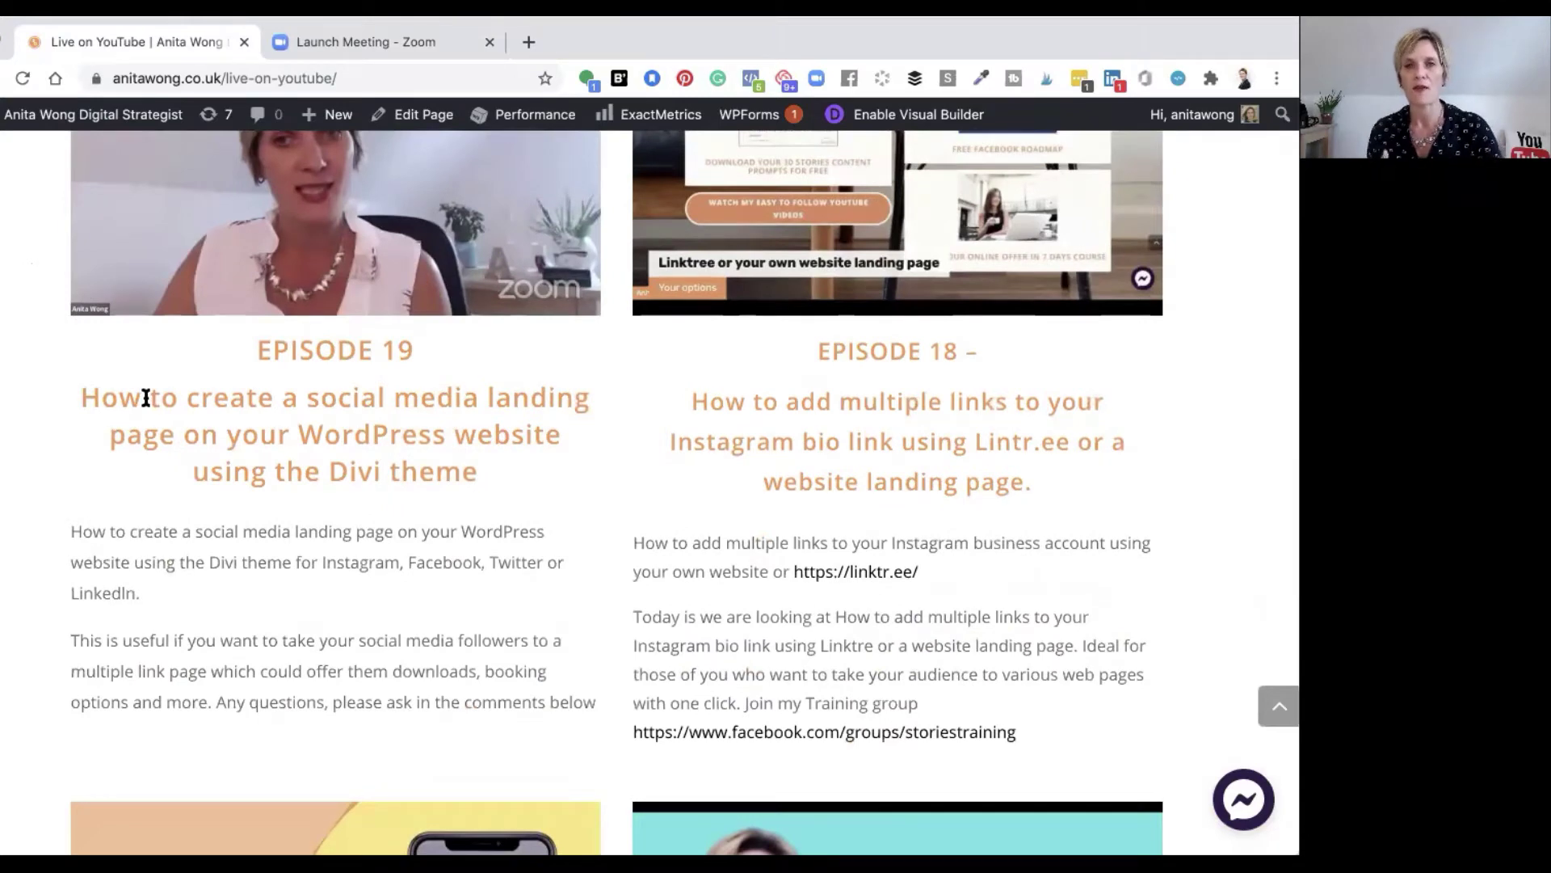
pyautogui.scroll(10, 146, 398)
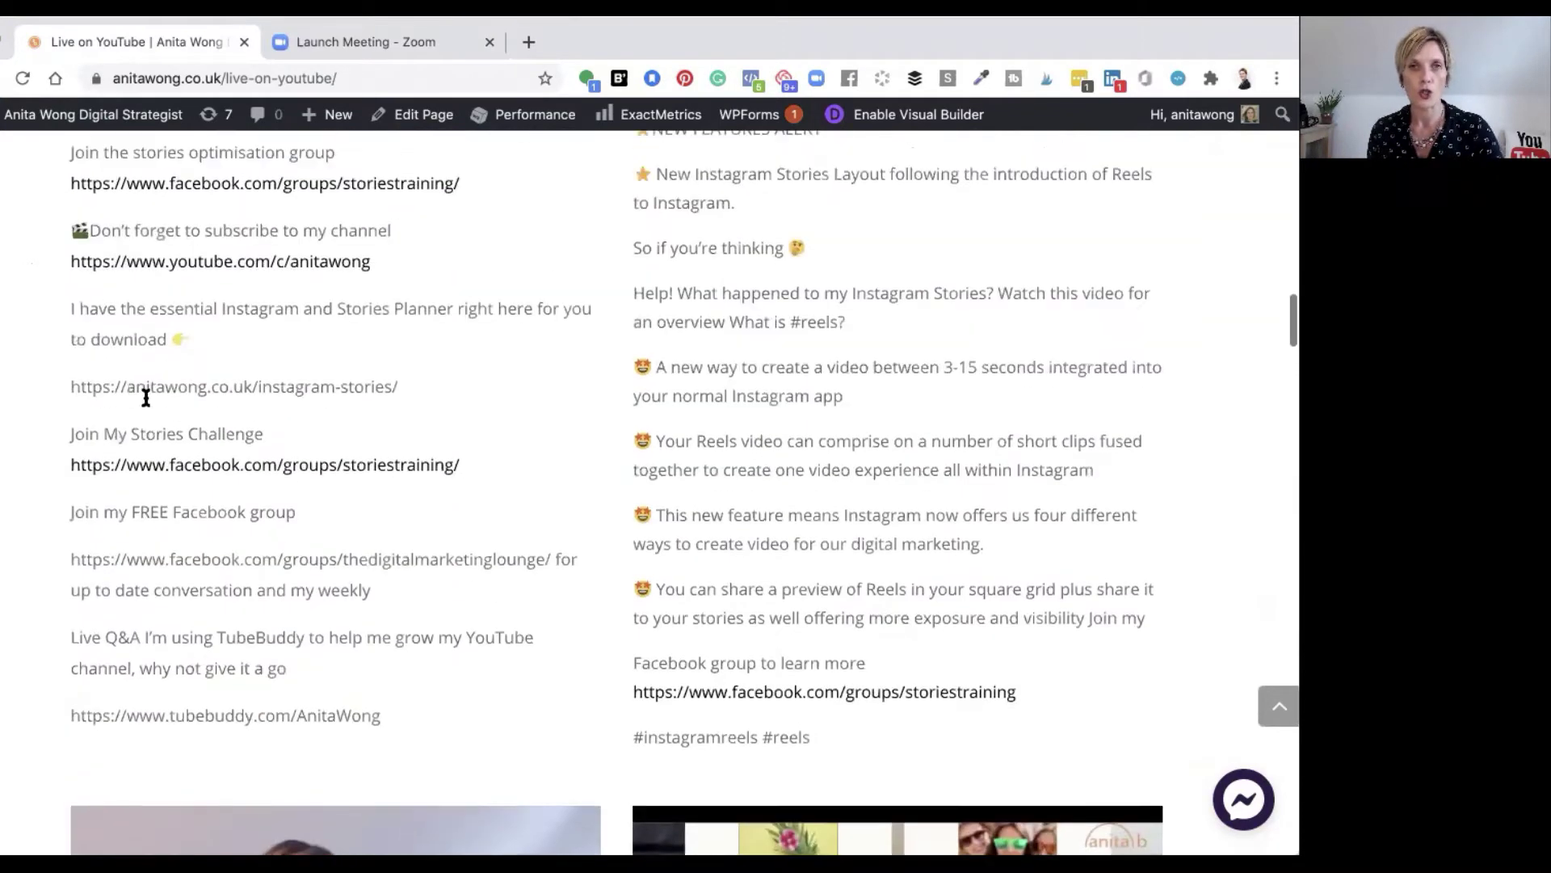
pyautogui.scroll(10, 146, 400)
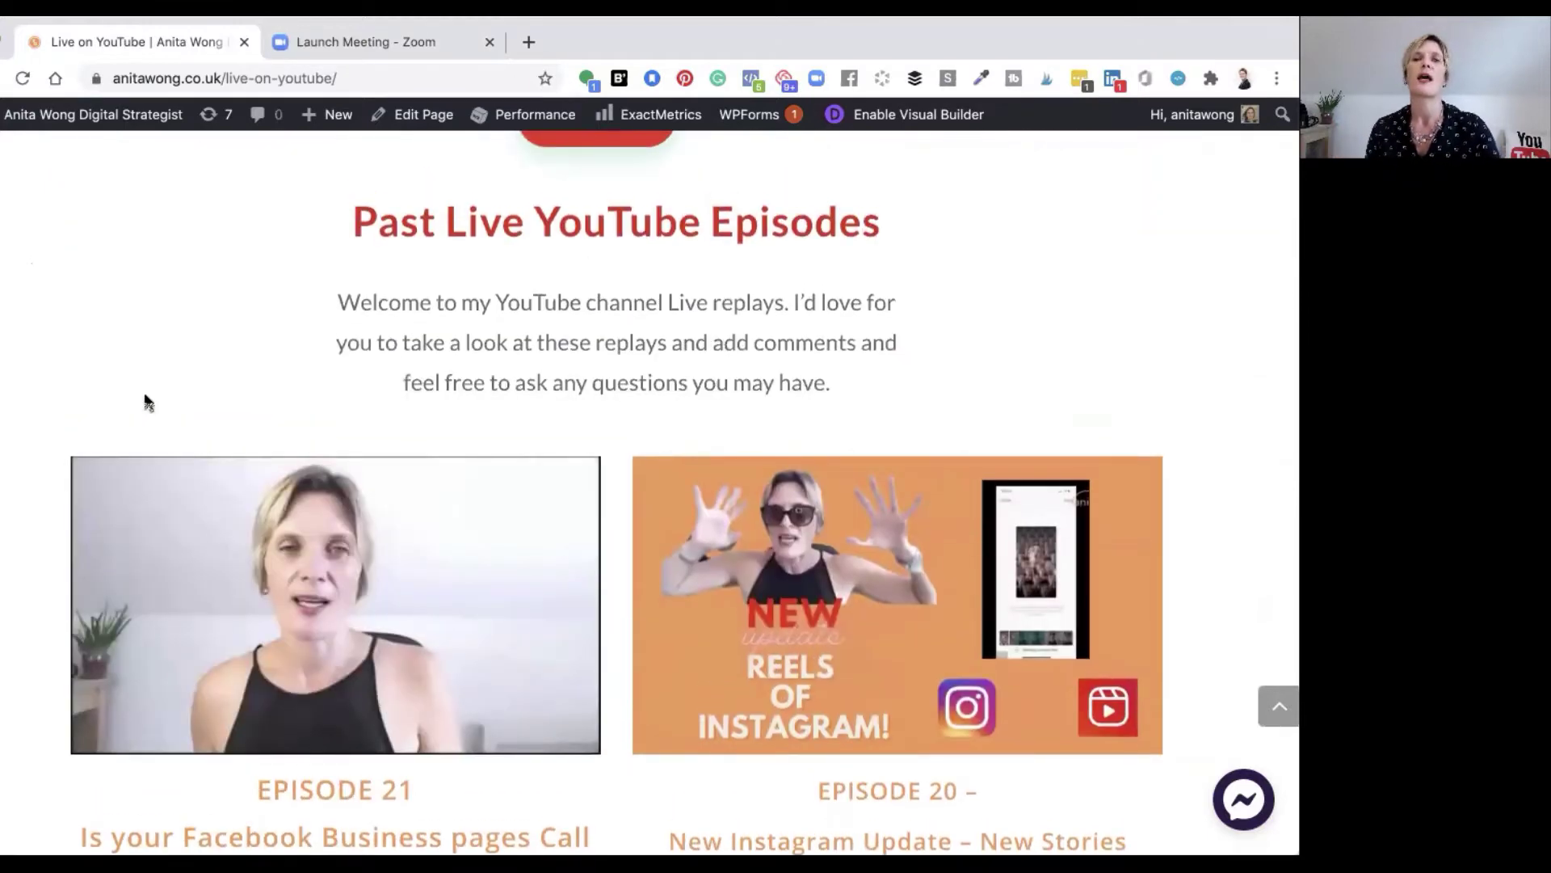
pyautogui.scroll(8, 147, 400)
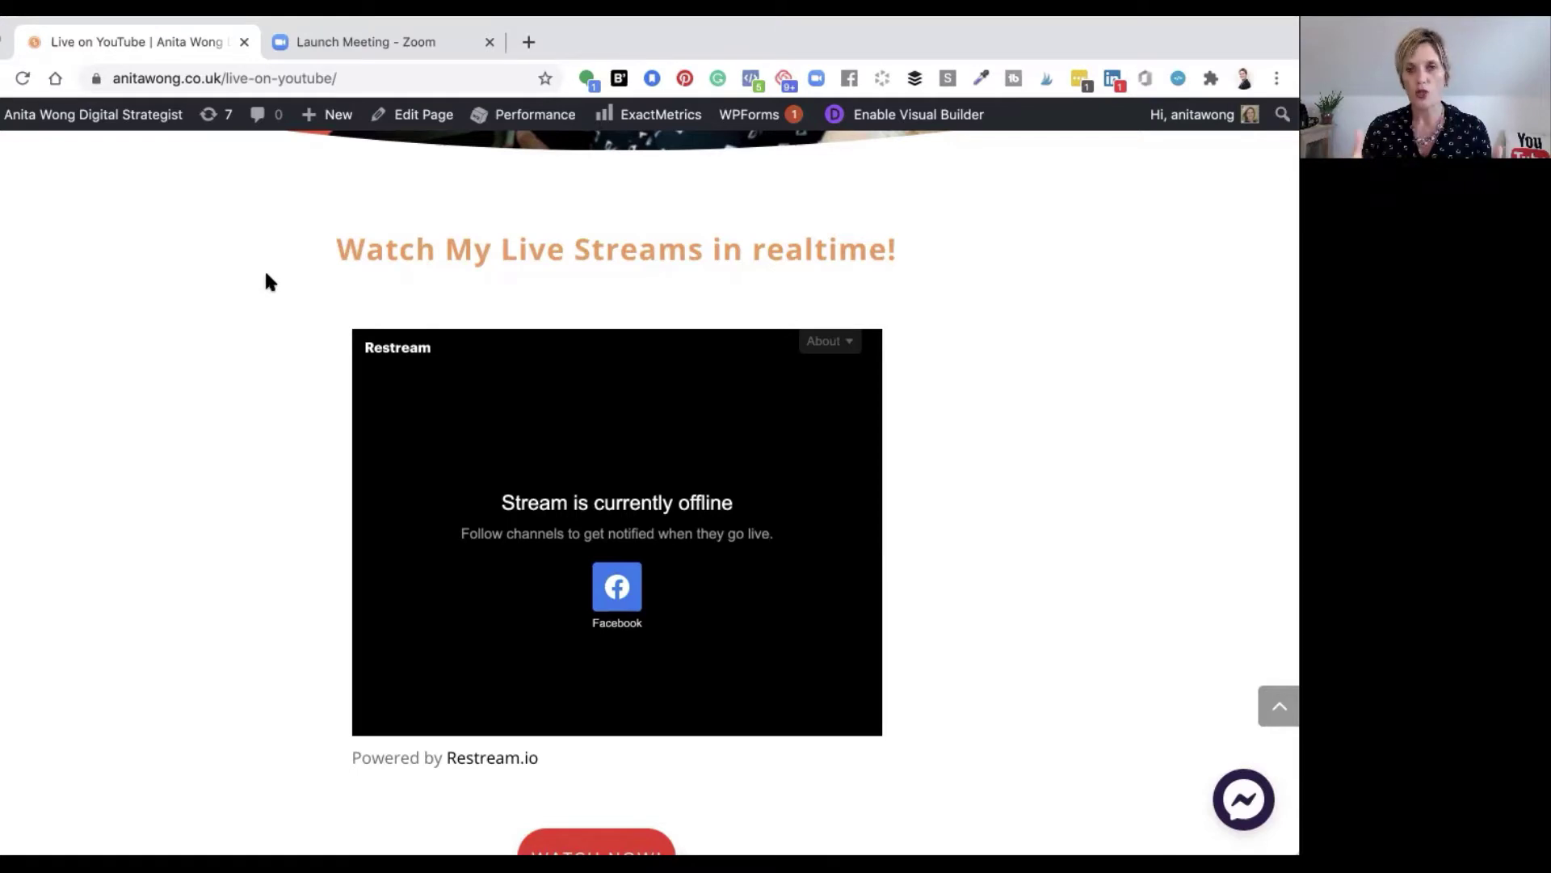
pyautogui.scroll(10, 266, 275)
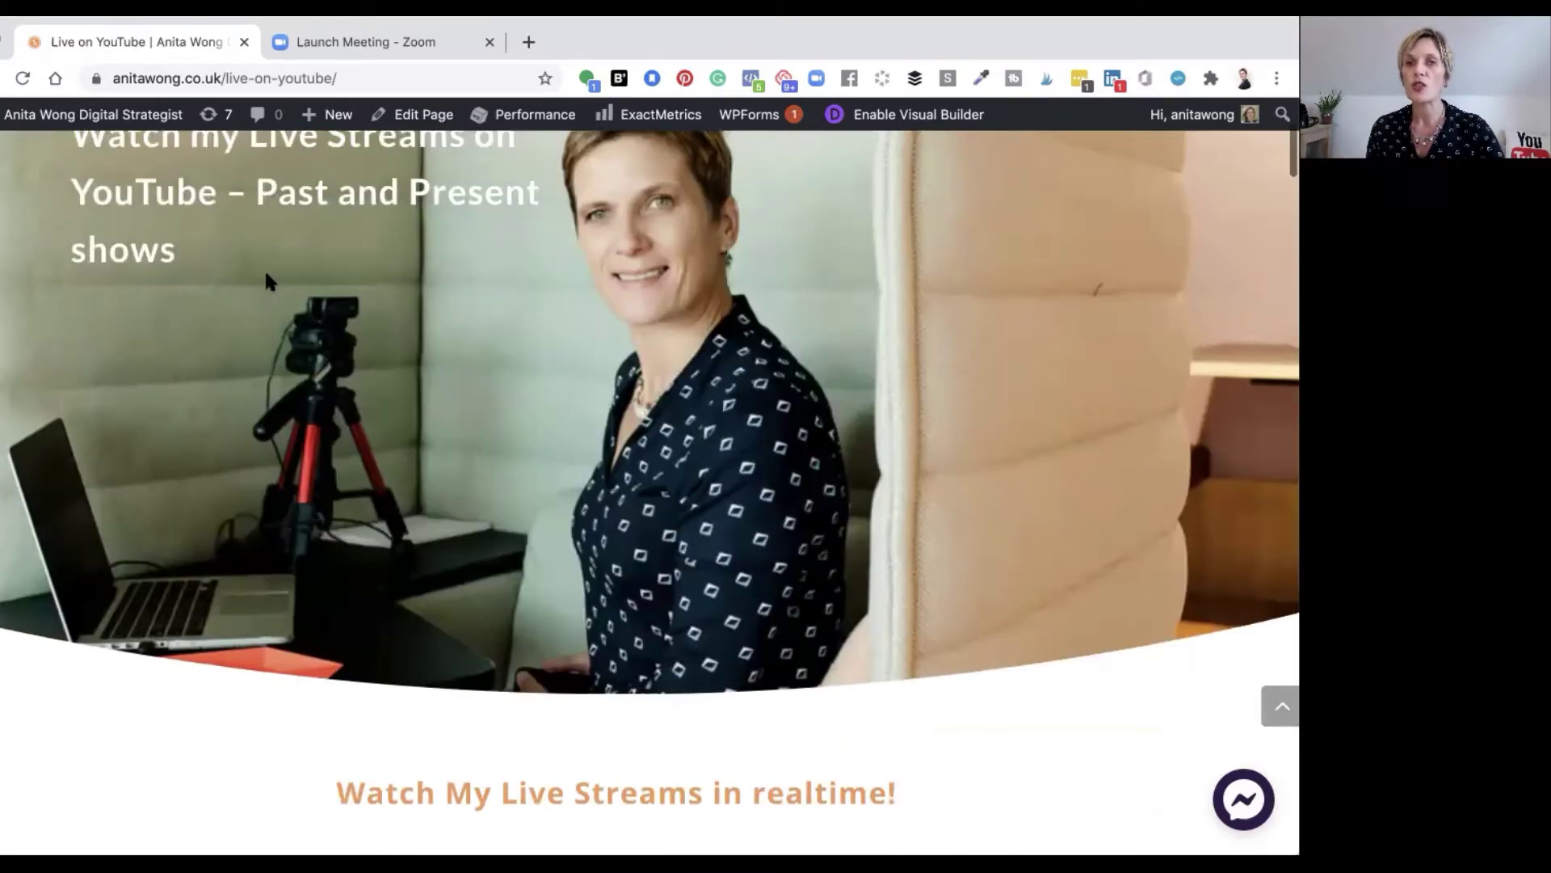
pyautogui.scroll(3, 264, 269)
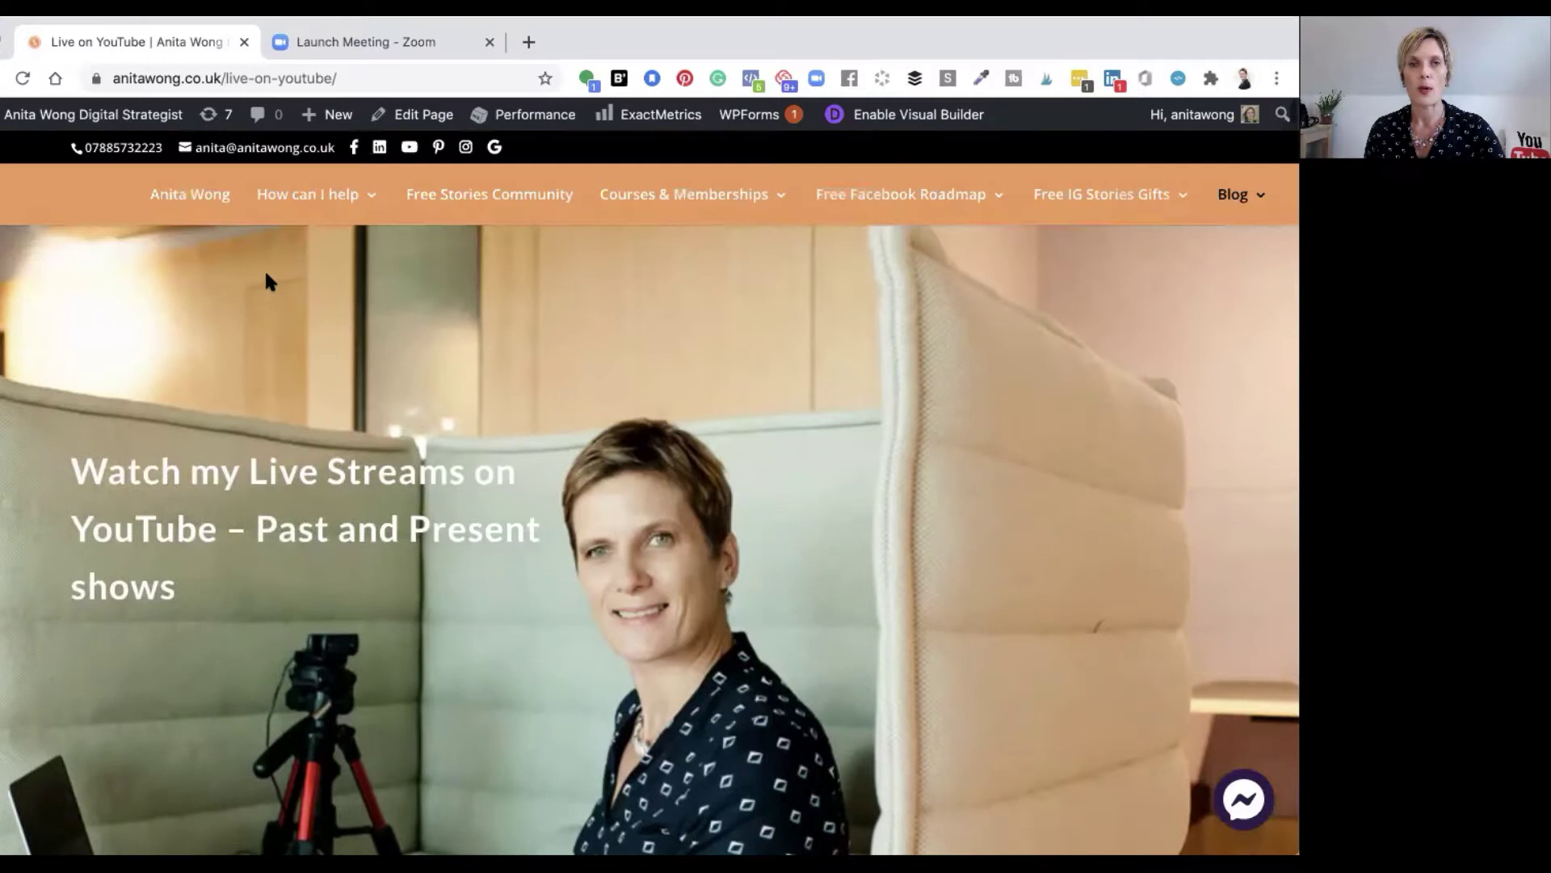
pyautogui.moveTo(282, 205)
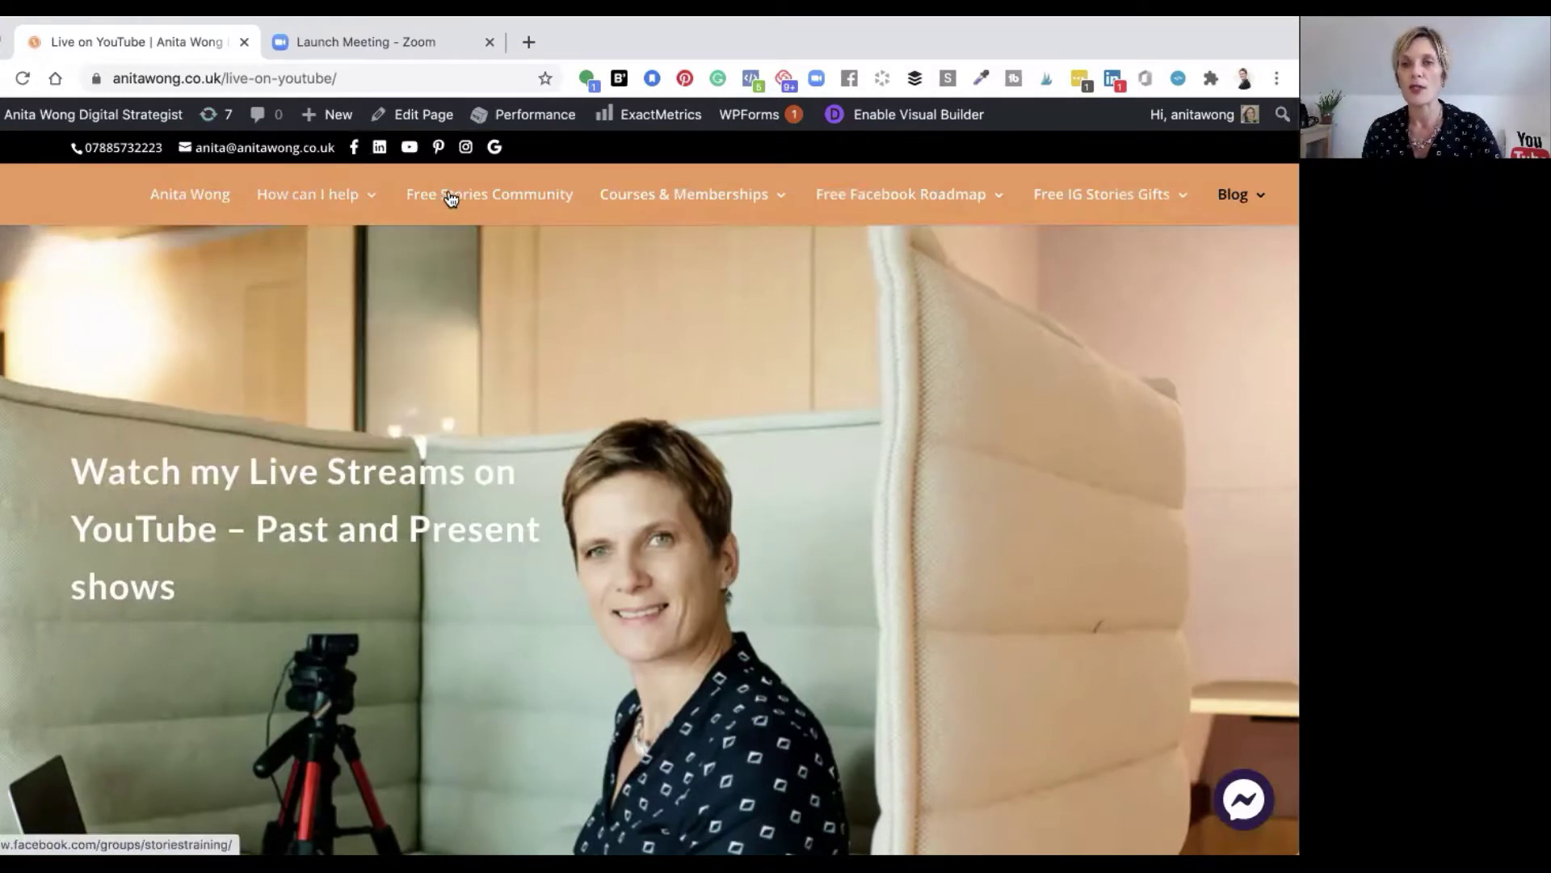
pyautogui.moveTo(627, 201)
pyautogui.moveTo(876, 204)
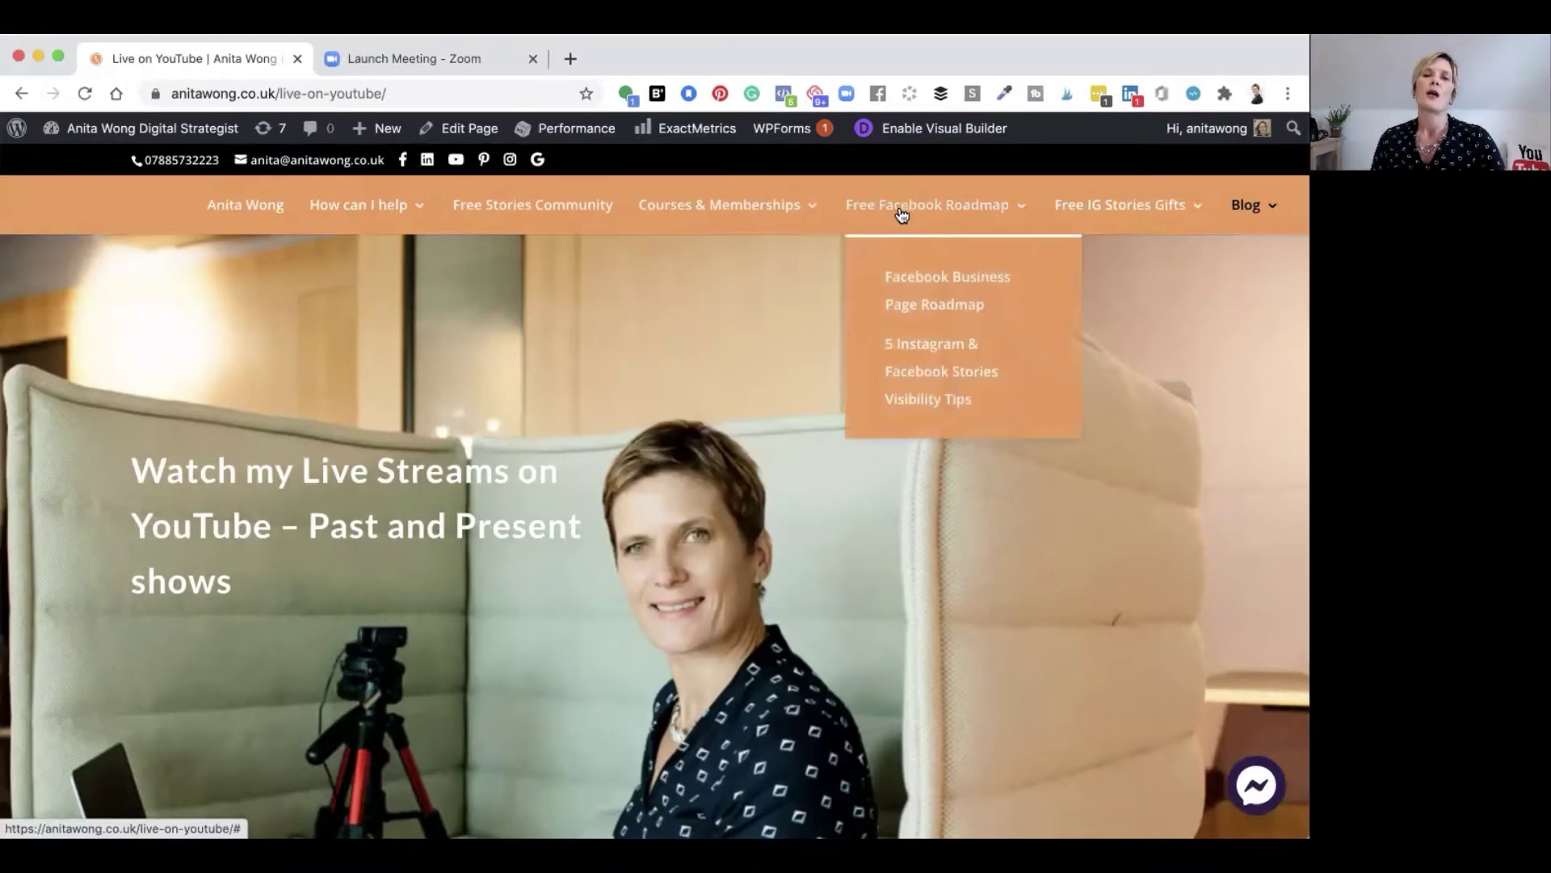
pyautogui.moveTo(739, 331)
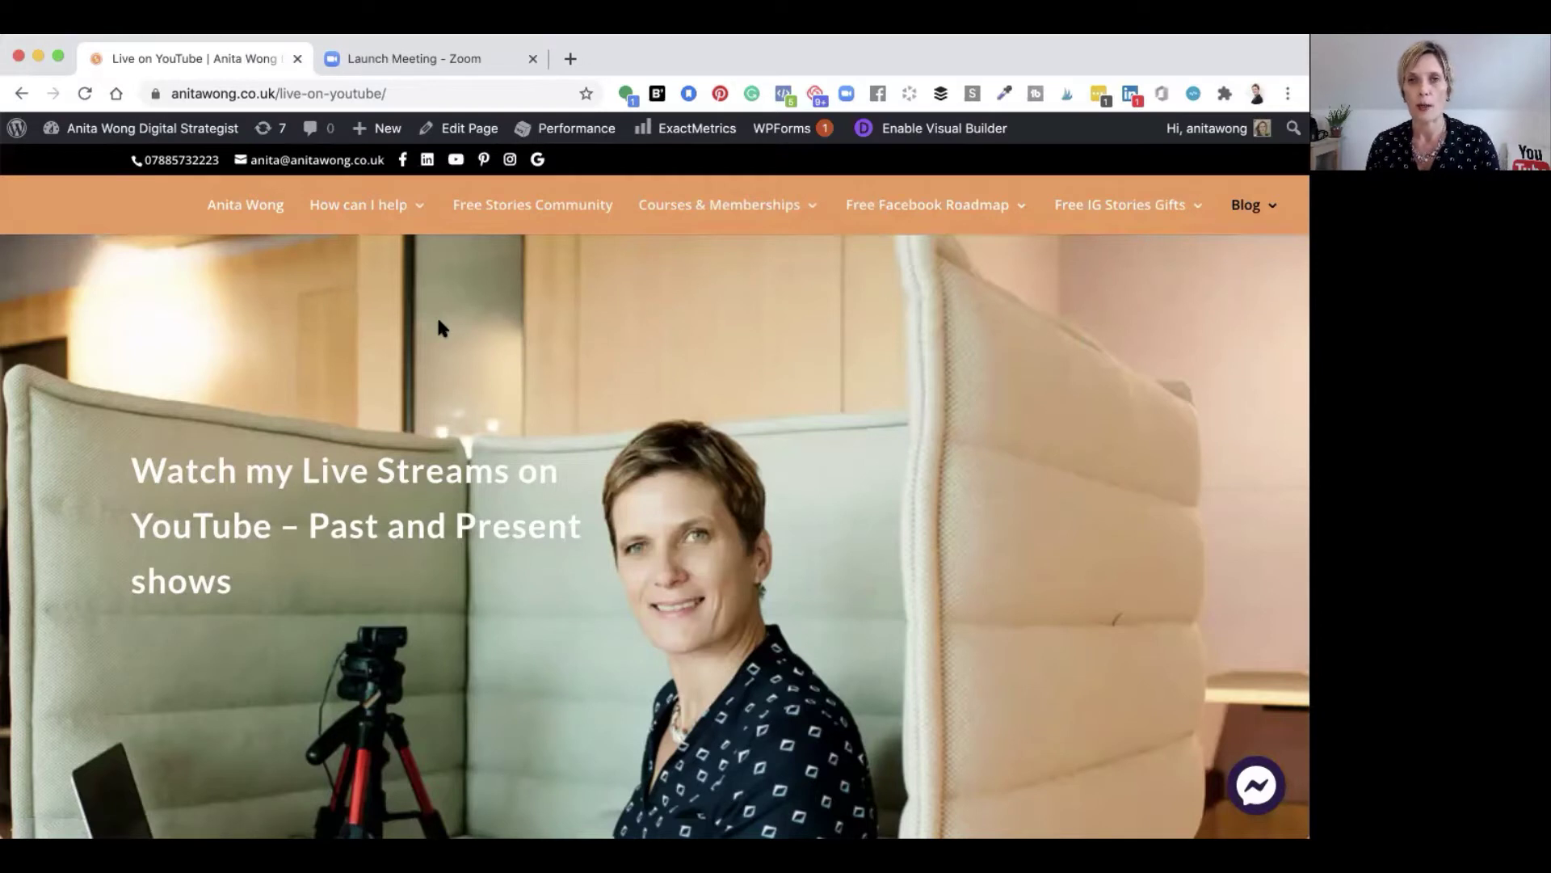
pyautogui.moveTo(168, 134)
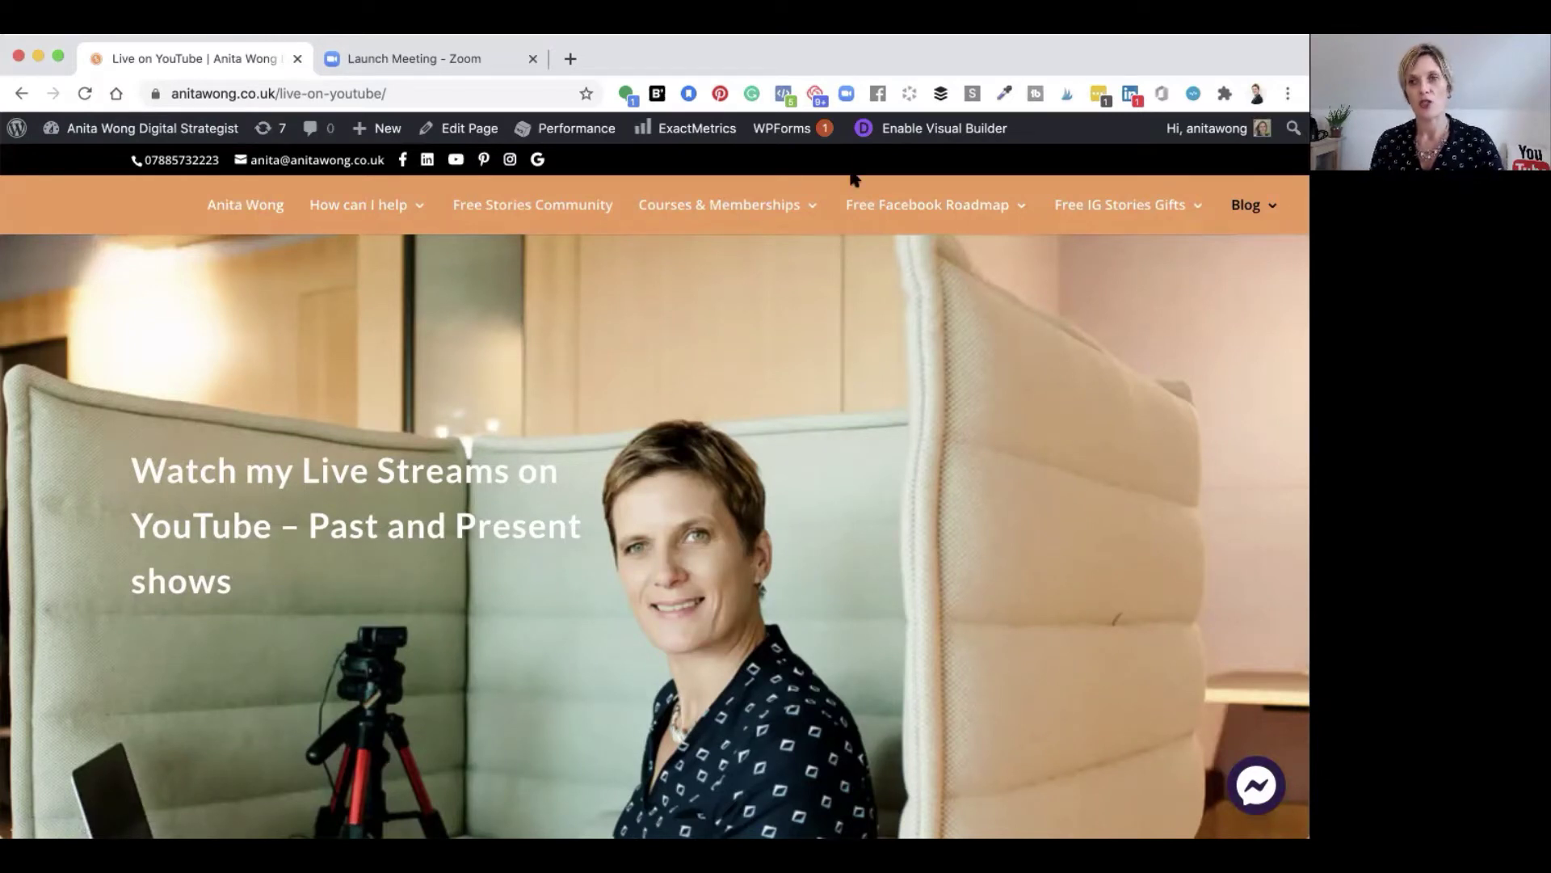
# Step: Enable the Visual Builder on the Live on YouTube page and scroll to the hero banner's bottom edge
pyautogui.click(895, 131)
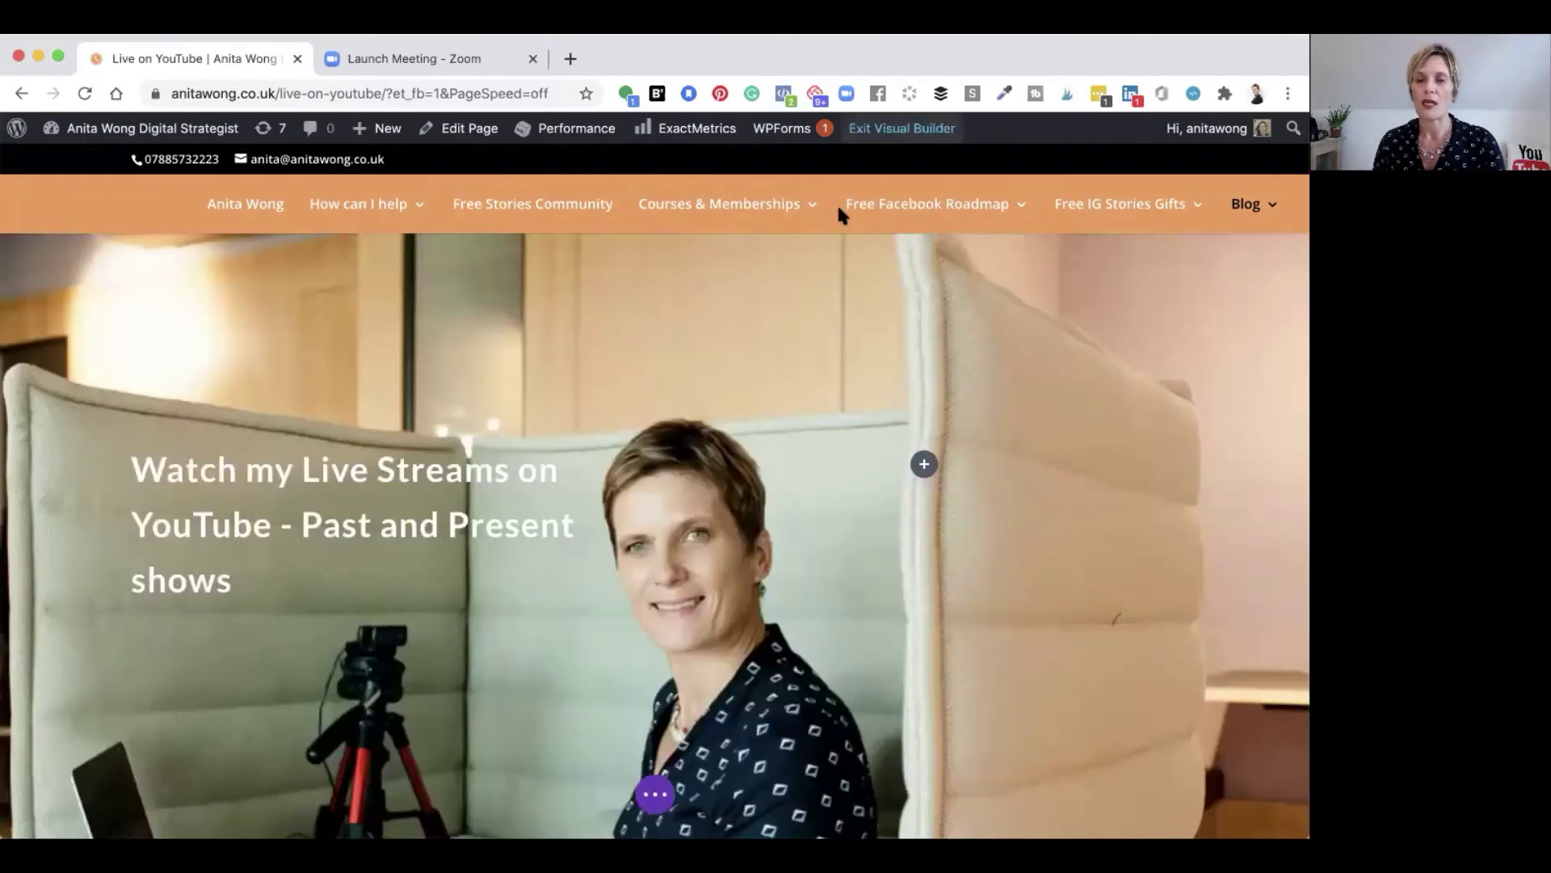
pyautogui.moveTo(836, 204)
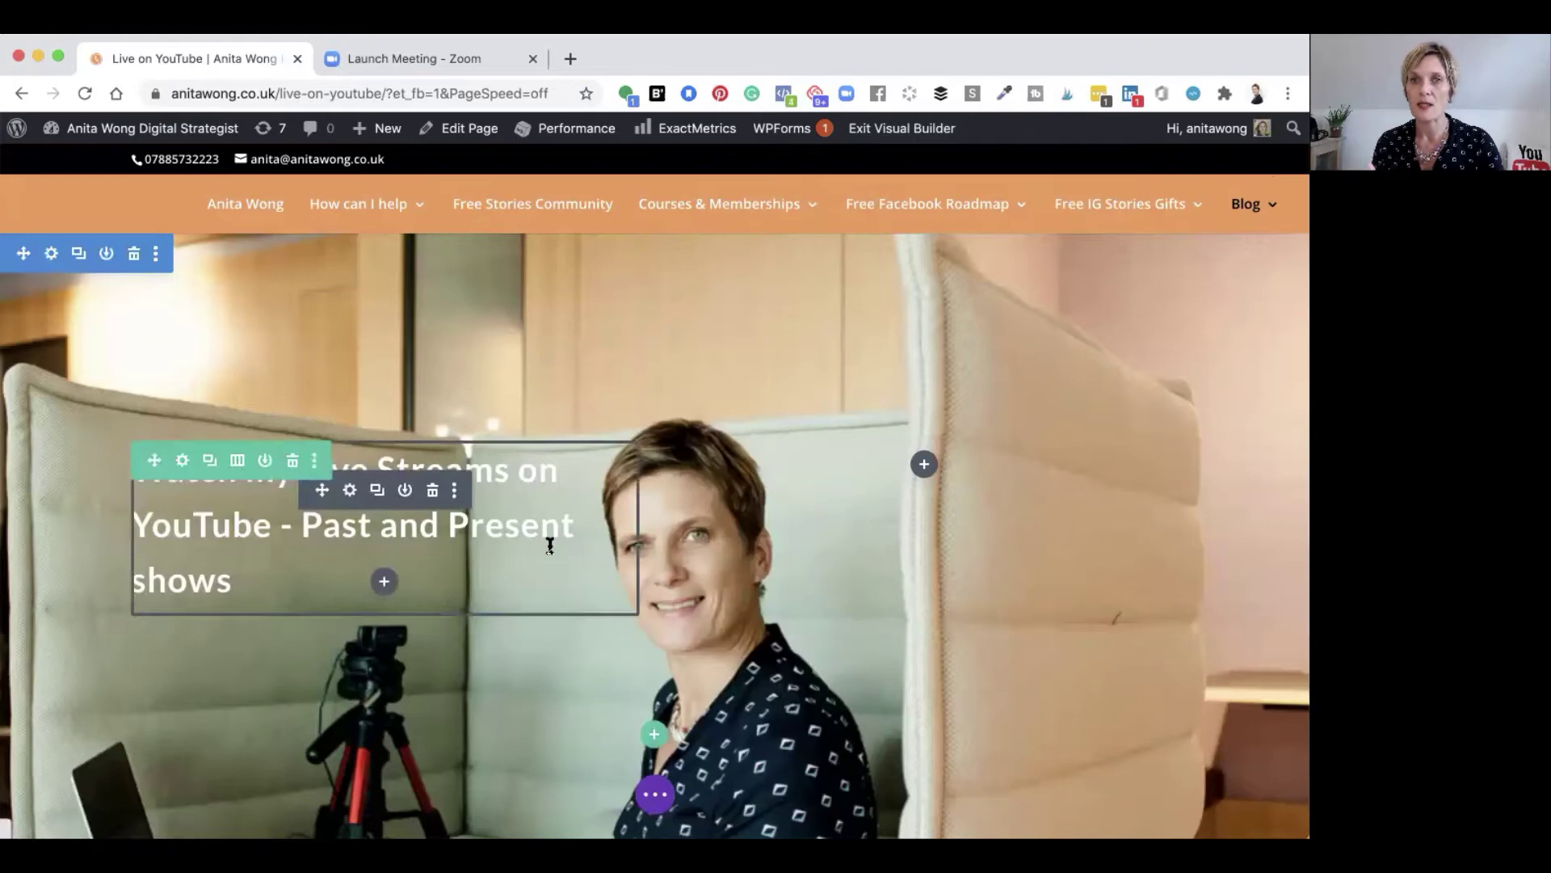
pyautogui.scroll(-1, 552, 547)
pyautogui.scroll(-5, 552, 547)
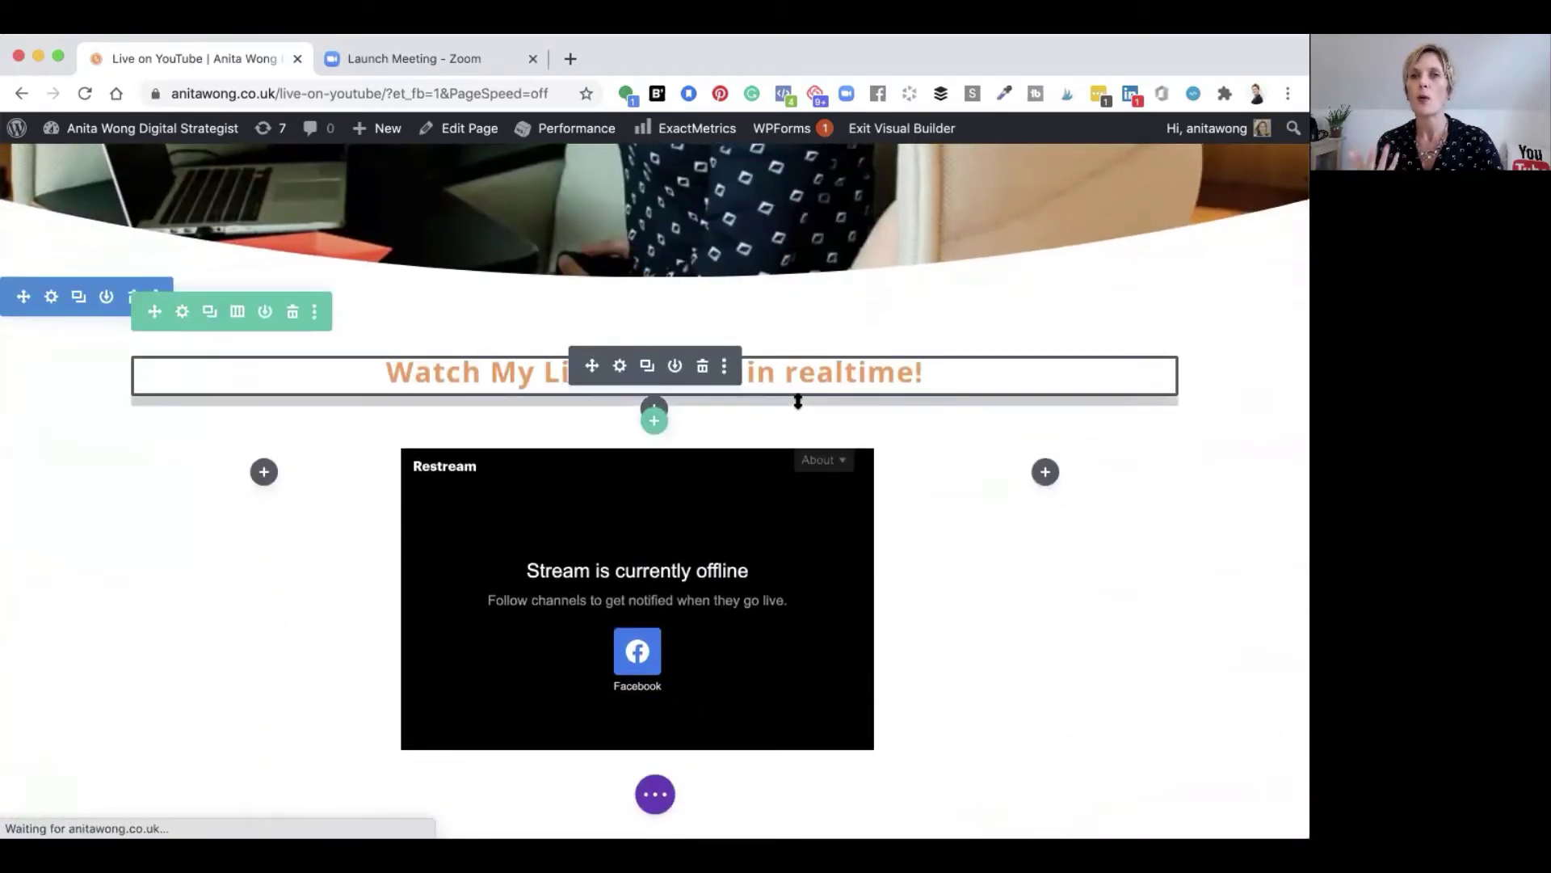
pyautogui.scroll(-4, 798, 401)
pyautogui.scroll(1, 798, 401)
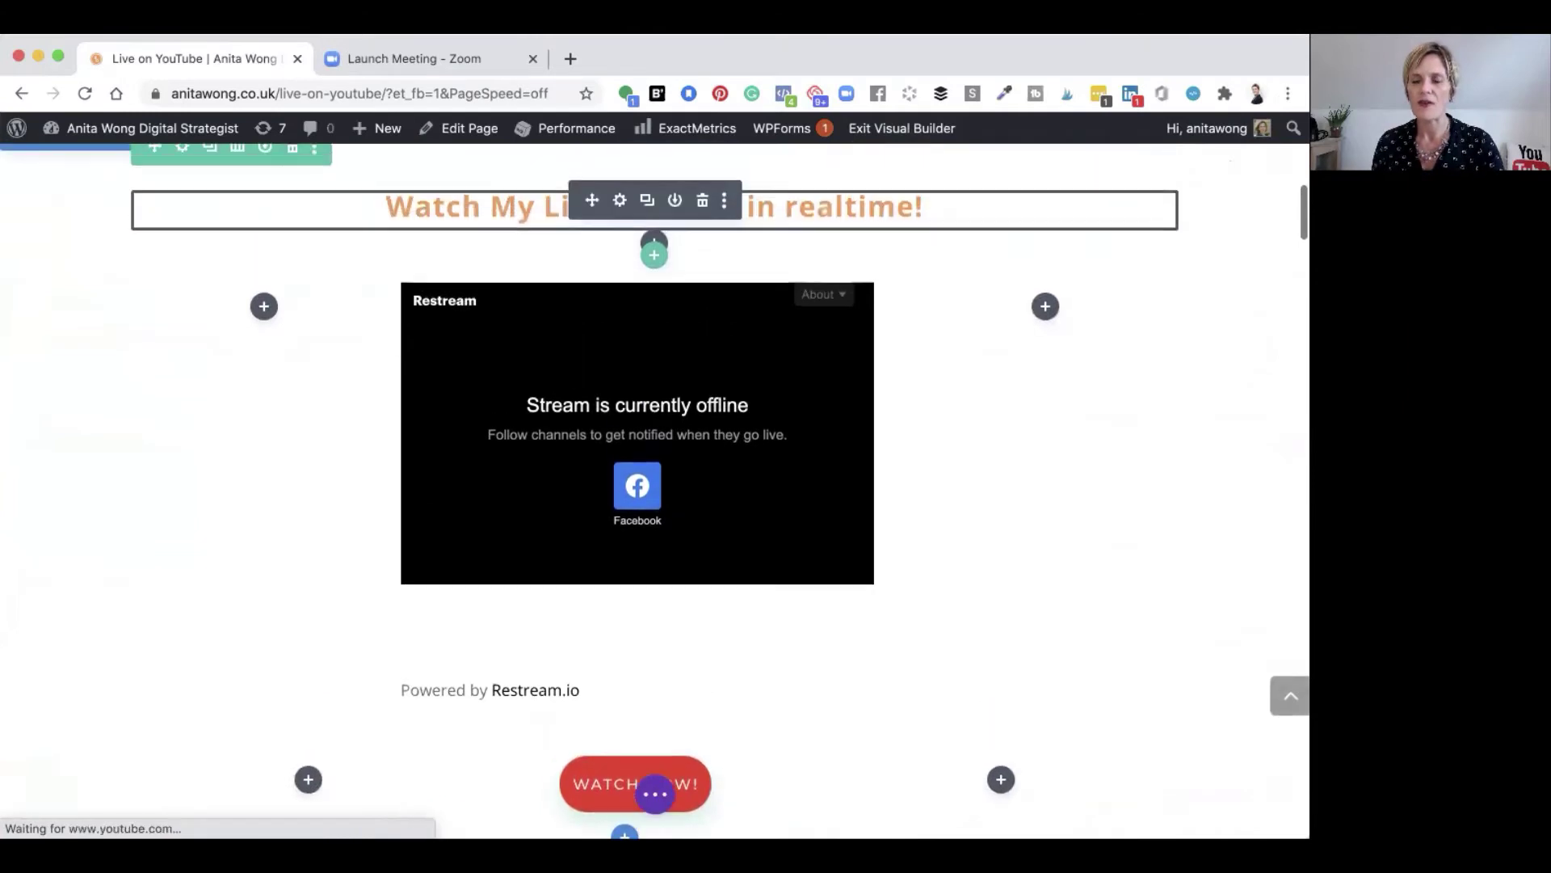
pyautogui.scroll(2, 401, 356)
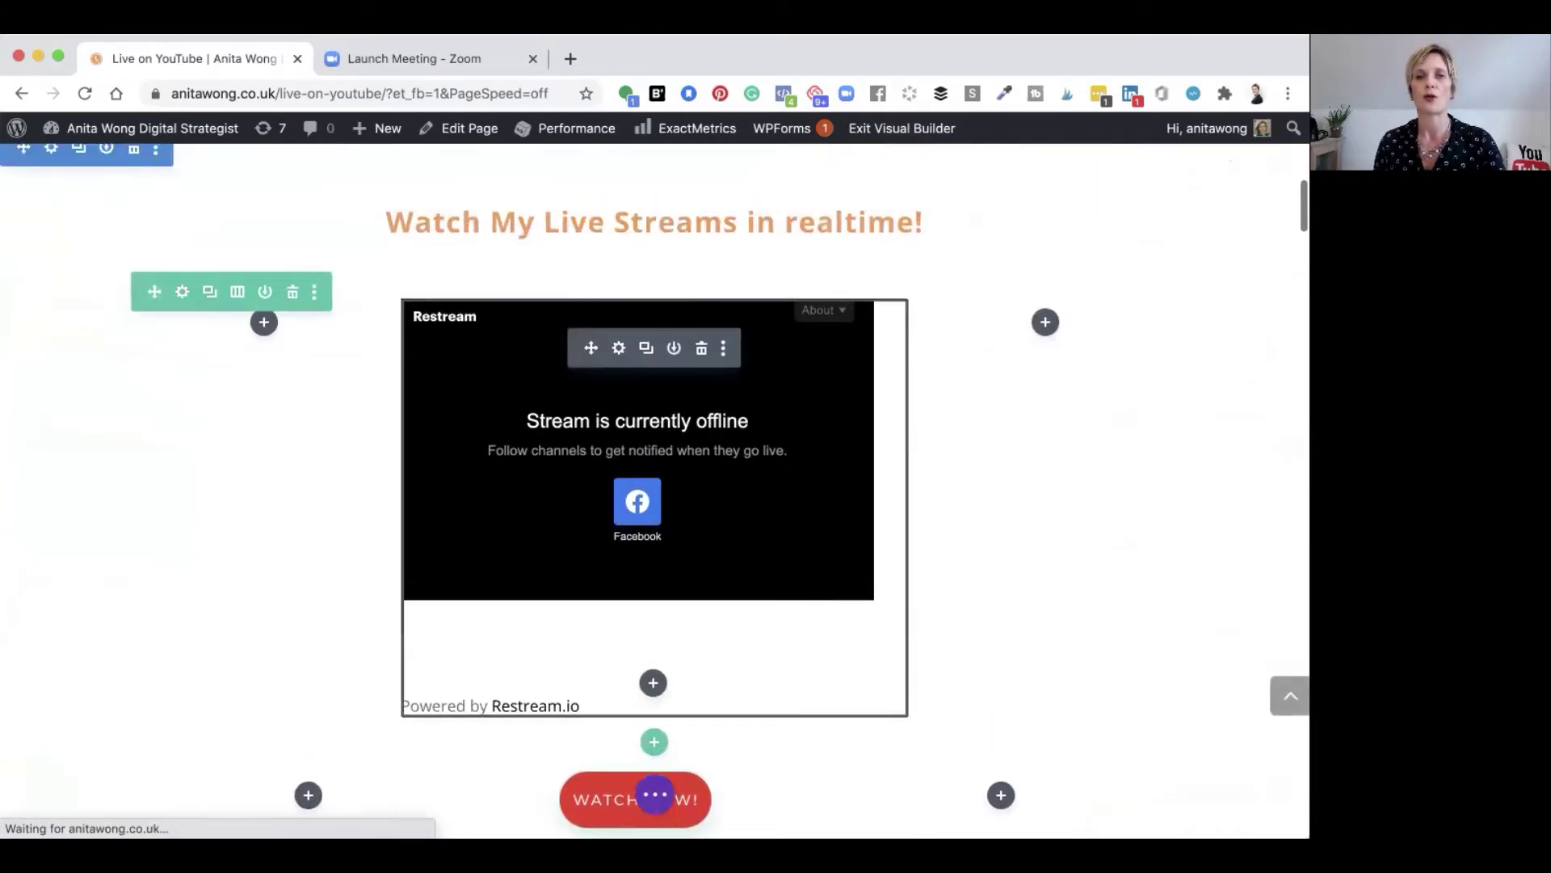
pyautogui.scroll(3, 544, 401)
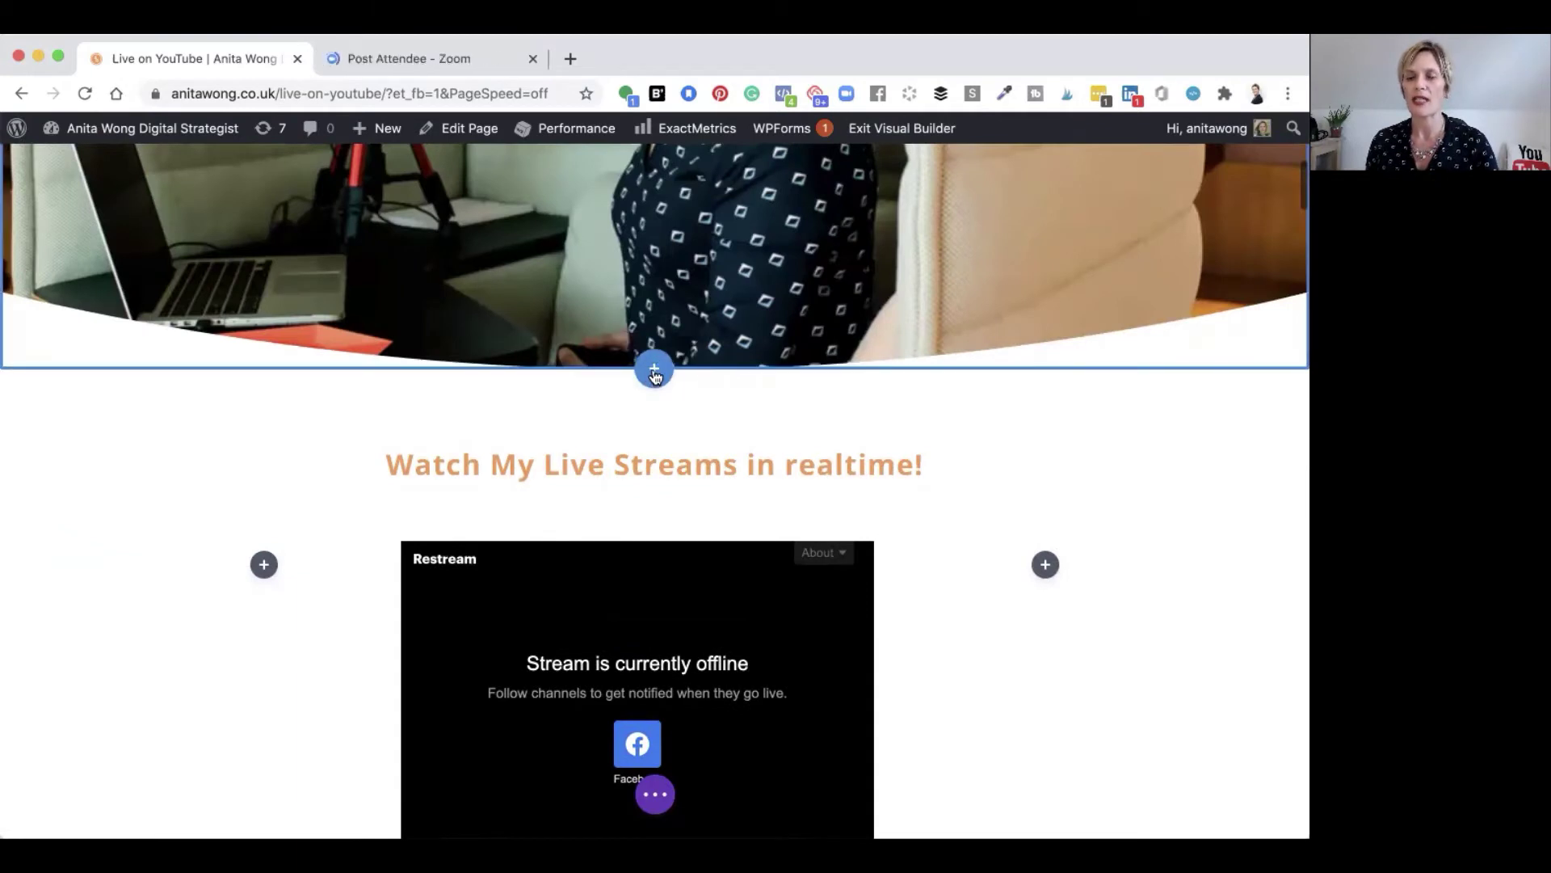
# Step: Add a Regular section below the hero with a 1/4-1/2-1/4 column row
pyautogui.click(654, 371)
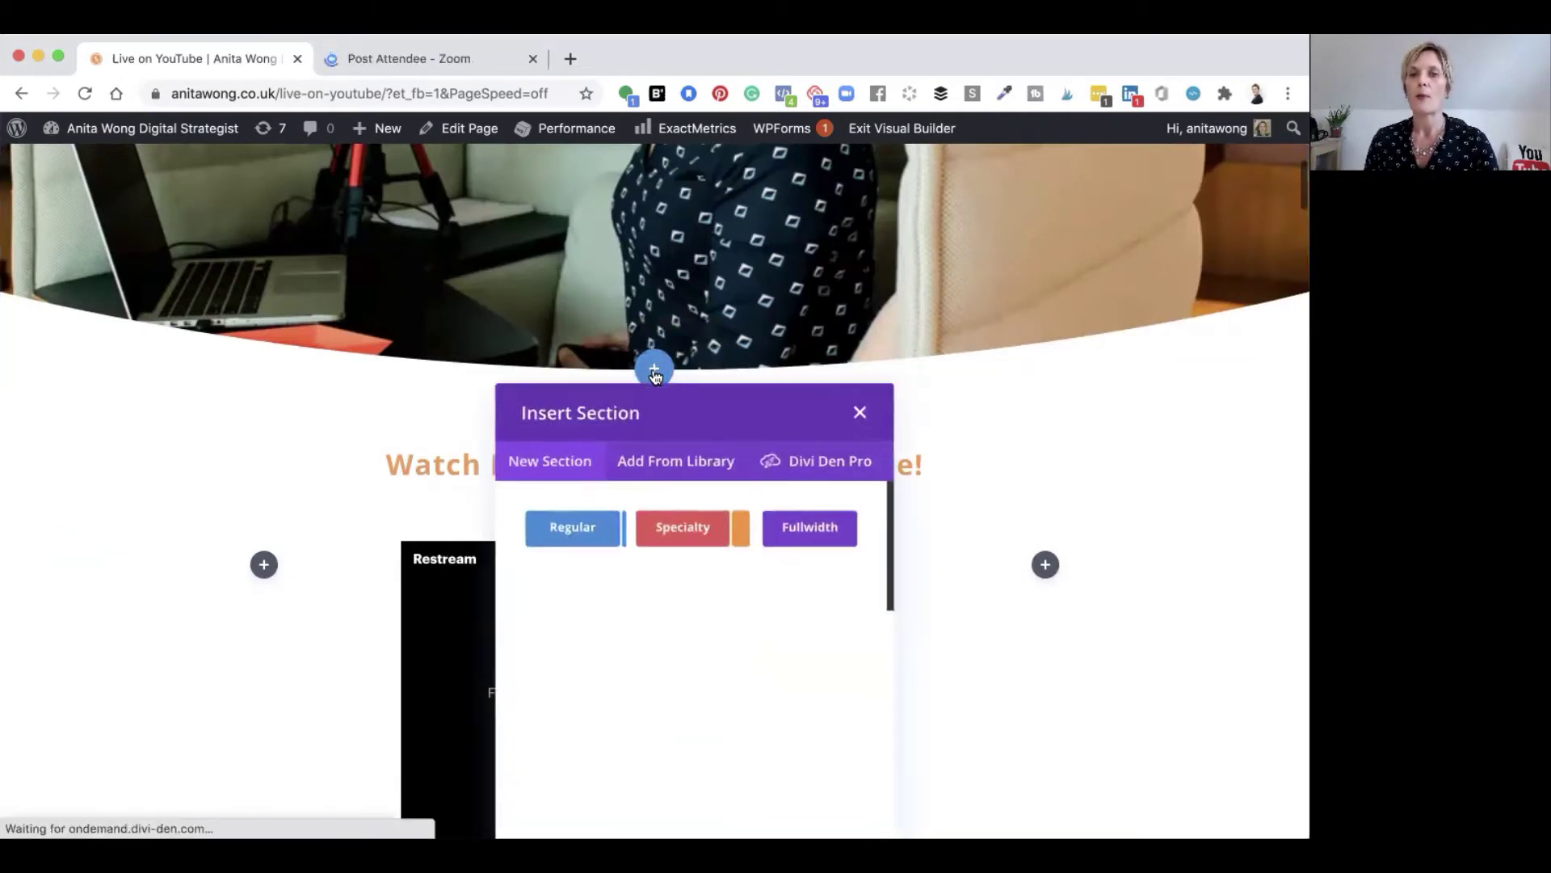
pyautogui.click(569, 538)
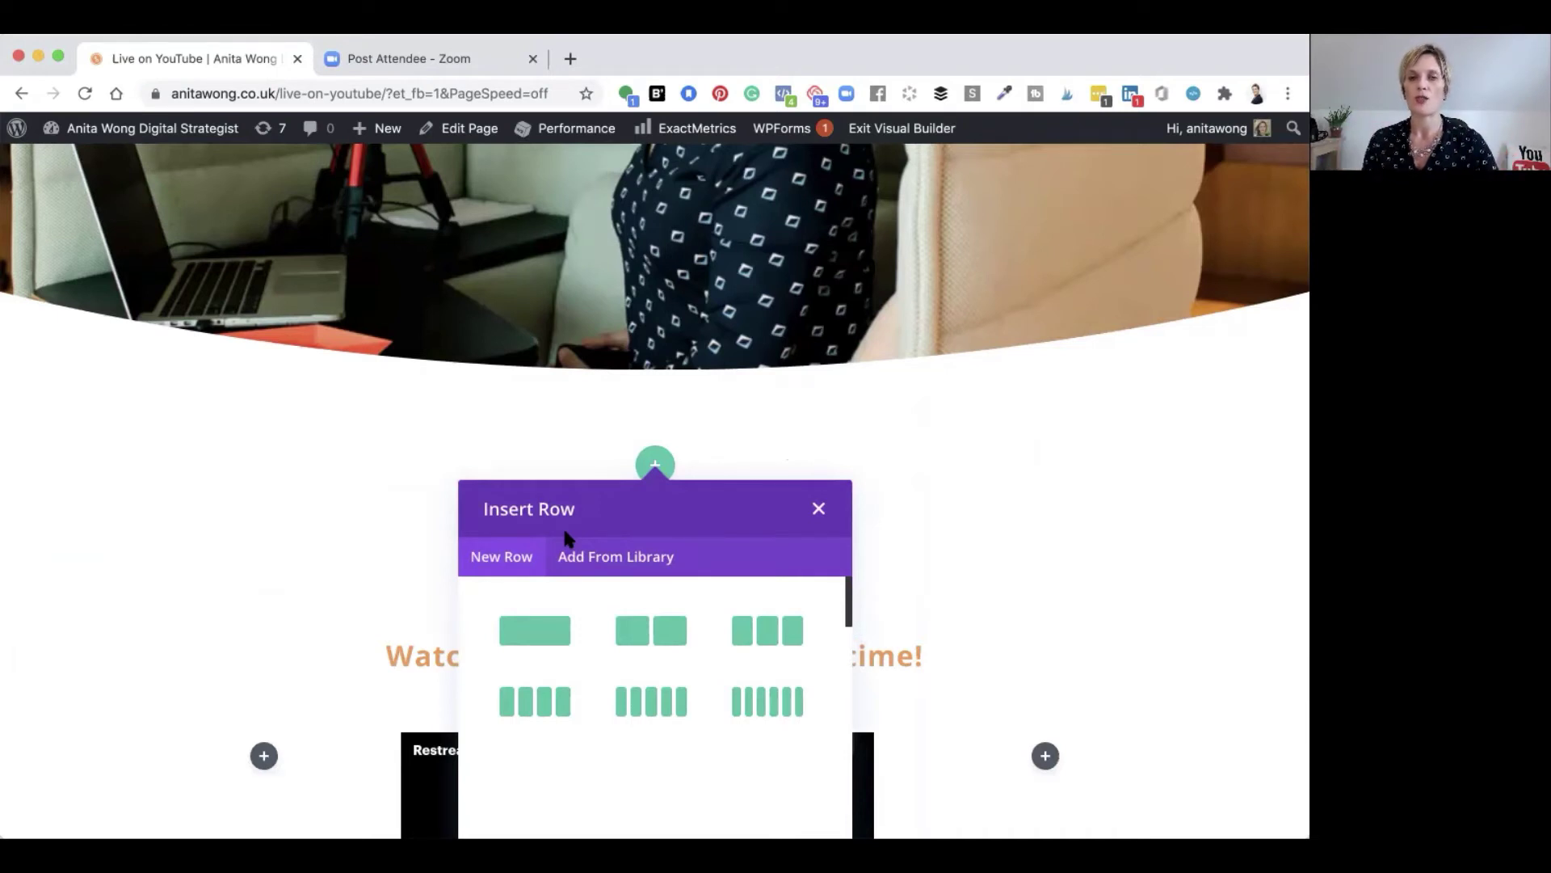
pyautogui.scroll(-3, 608, 651)
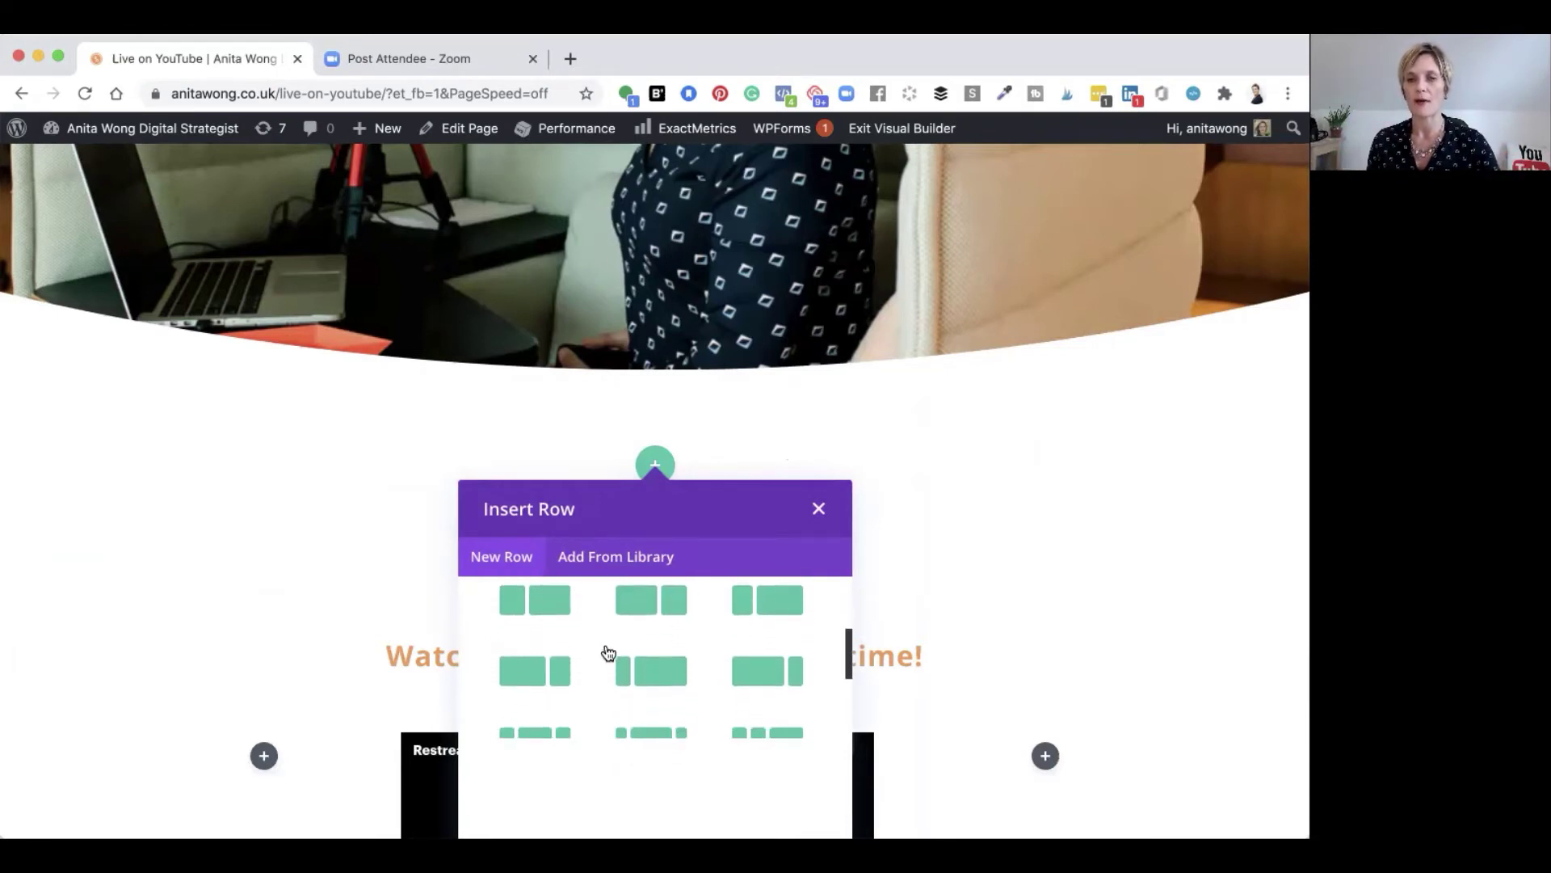
pyautogui.click(651, 681)
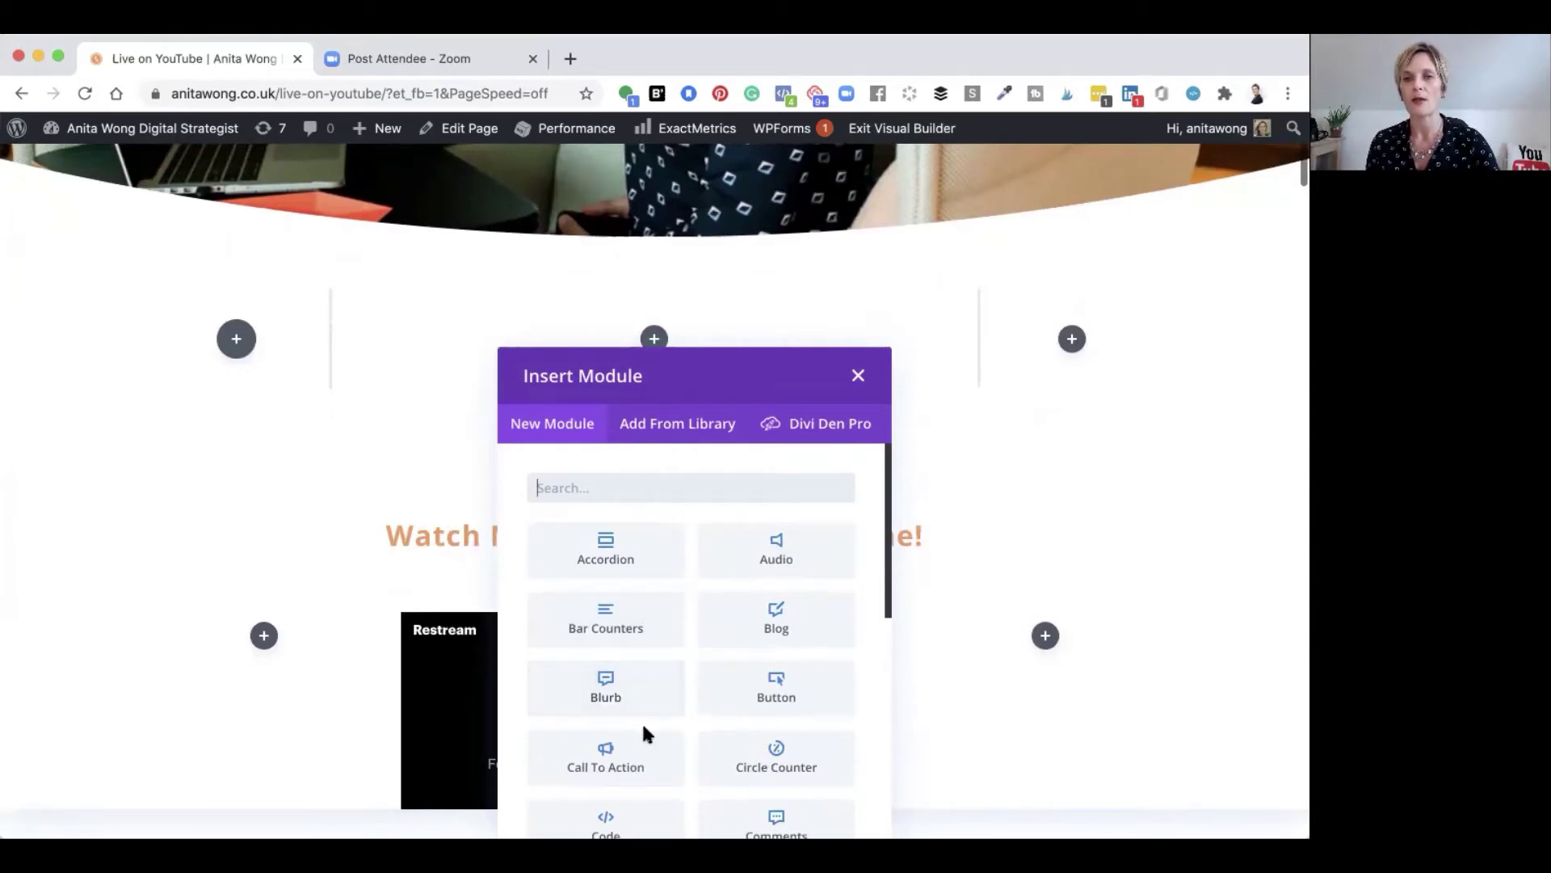
# Step: Insert a Code module into the wide centre column and focus its empty code box
pyautogui.write('c0')
pyautogui.press('BackSpace')
pyautogui.press('BackSpace')
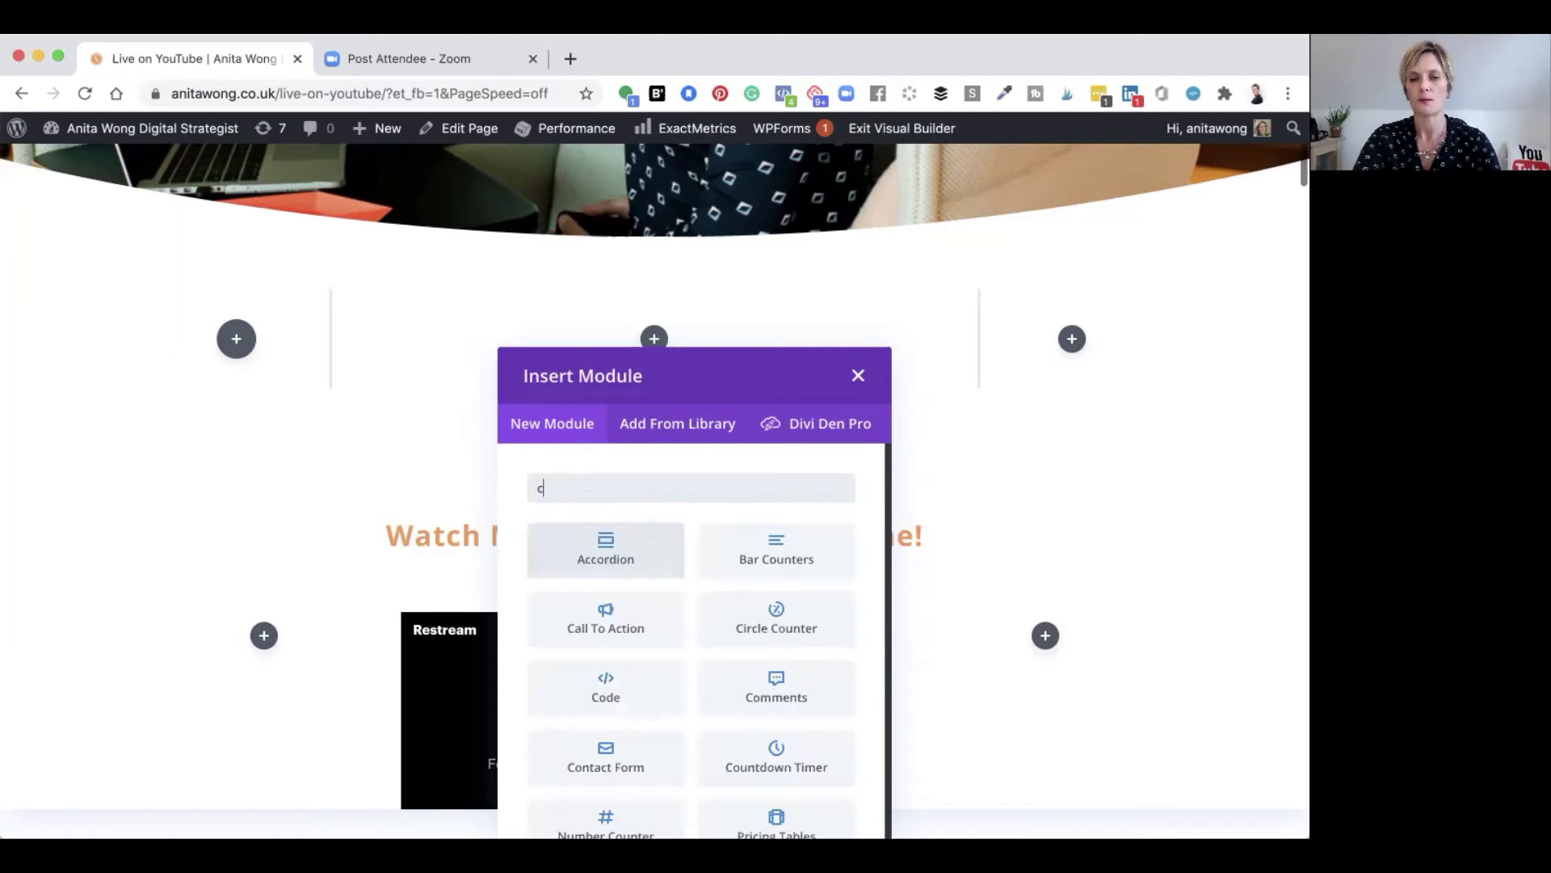
pyautogui.write('code')
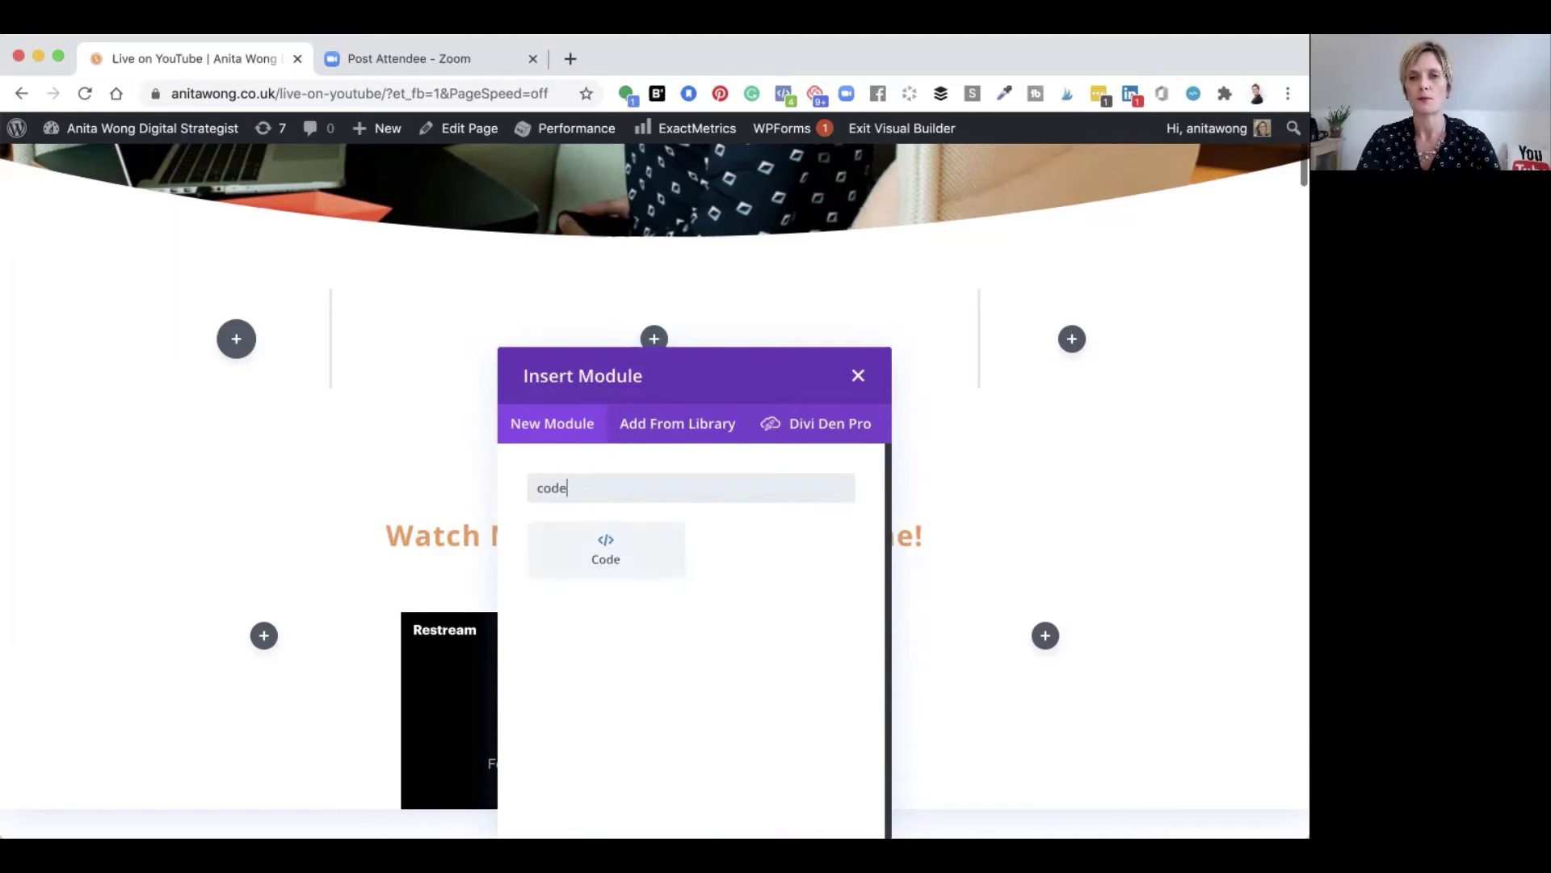
pyautogui.click(606, 554)
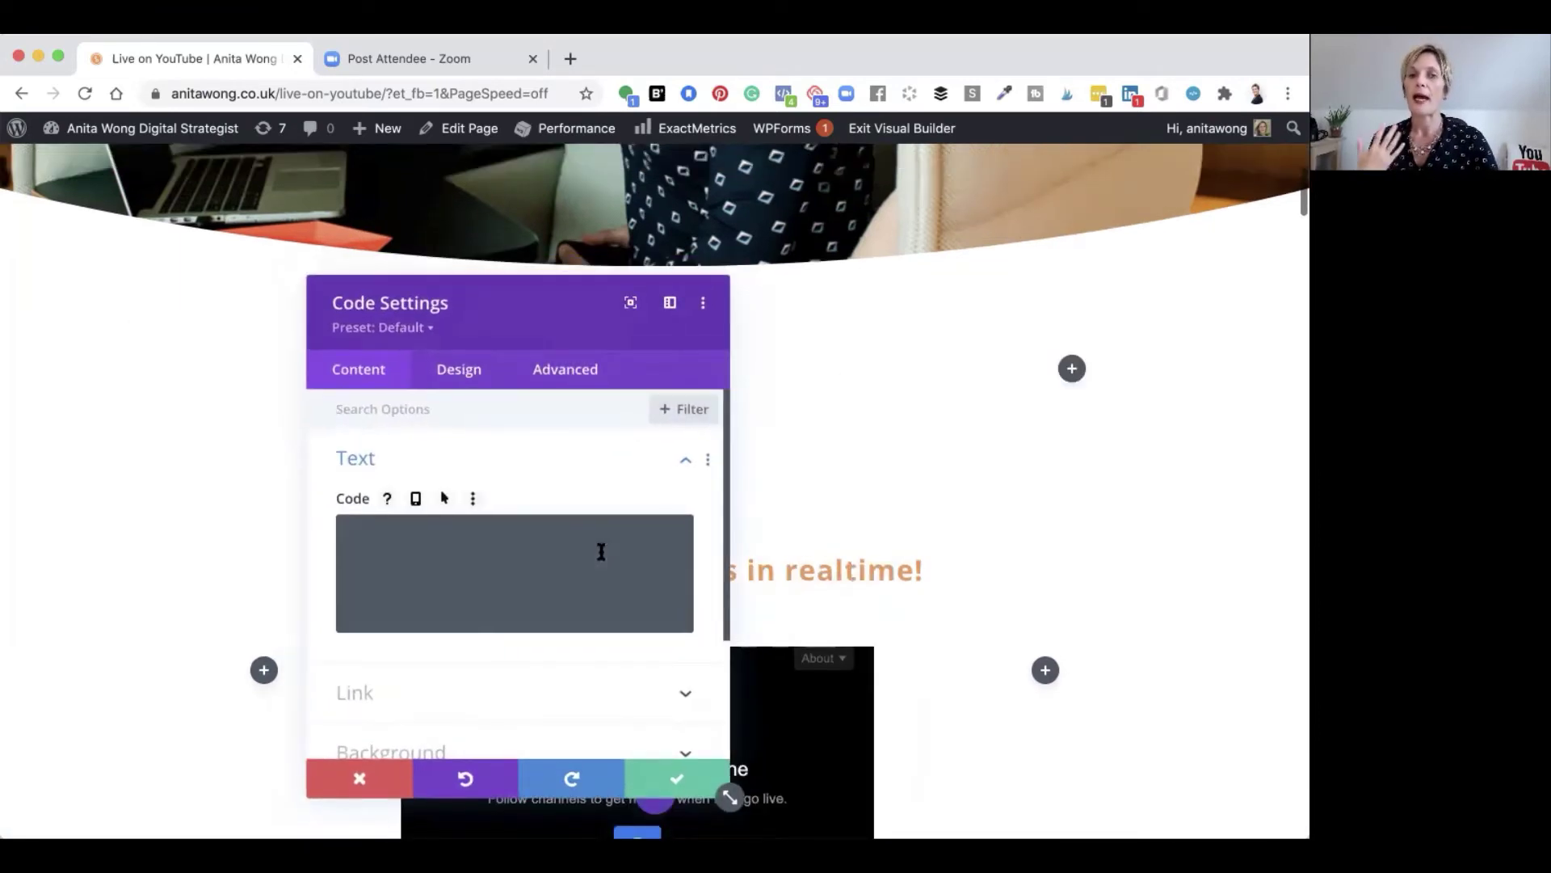
pyautogui.click(422, 537)
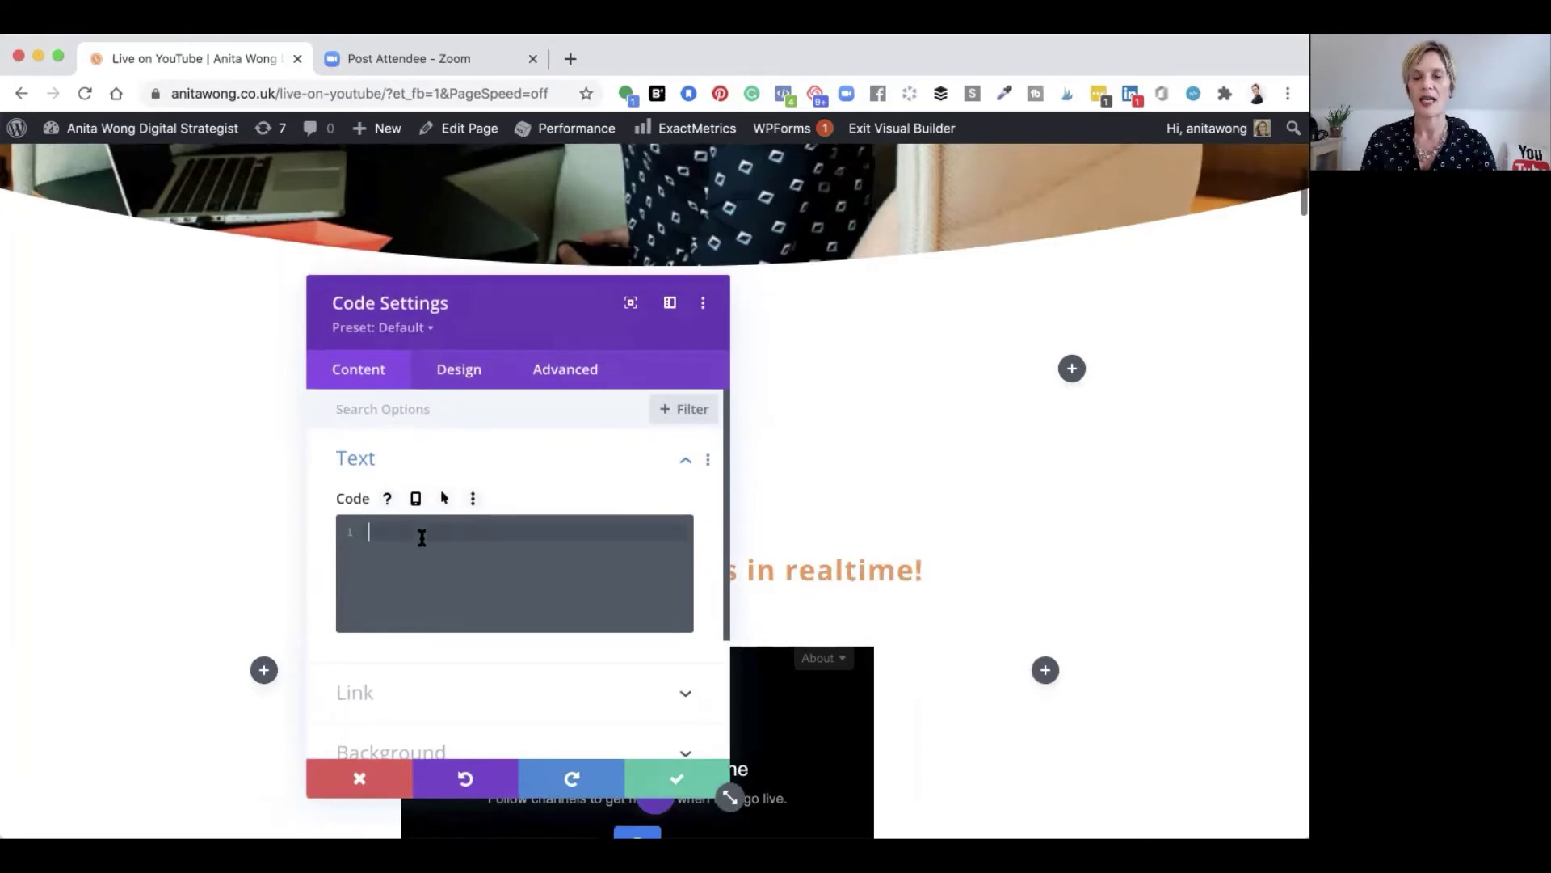
# Step: Load restream.io in a new Chrome tab to reach the Restream dashboard
pyautogui.click(572, 58)
pyautogui.write('t')
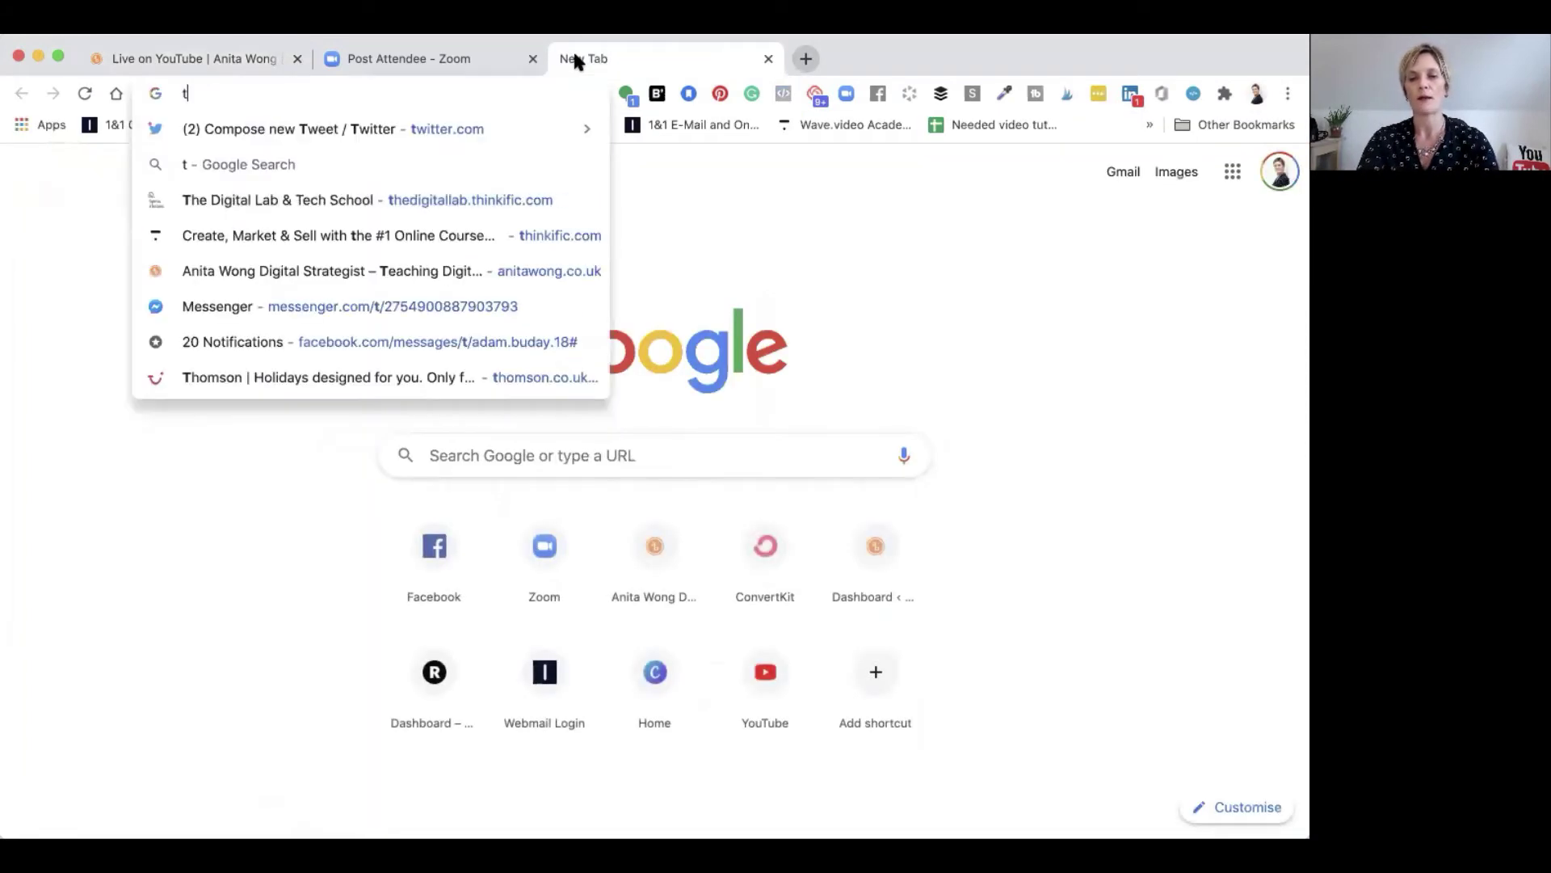
pyautogui.press('BackSpace')
pyautogui.write('re')
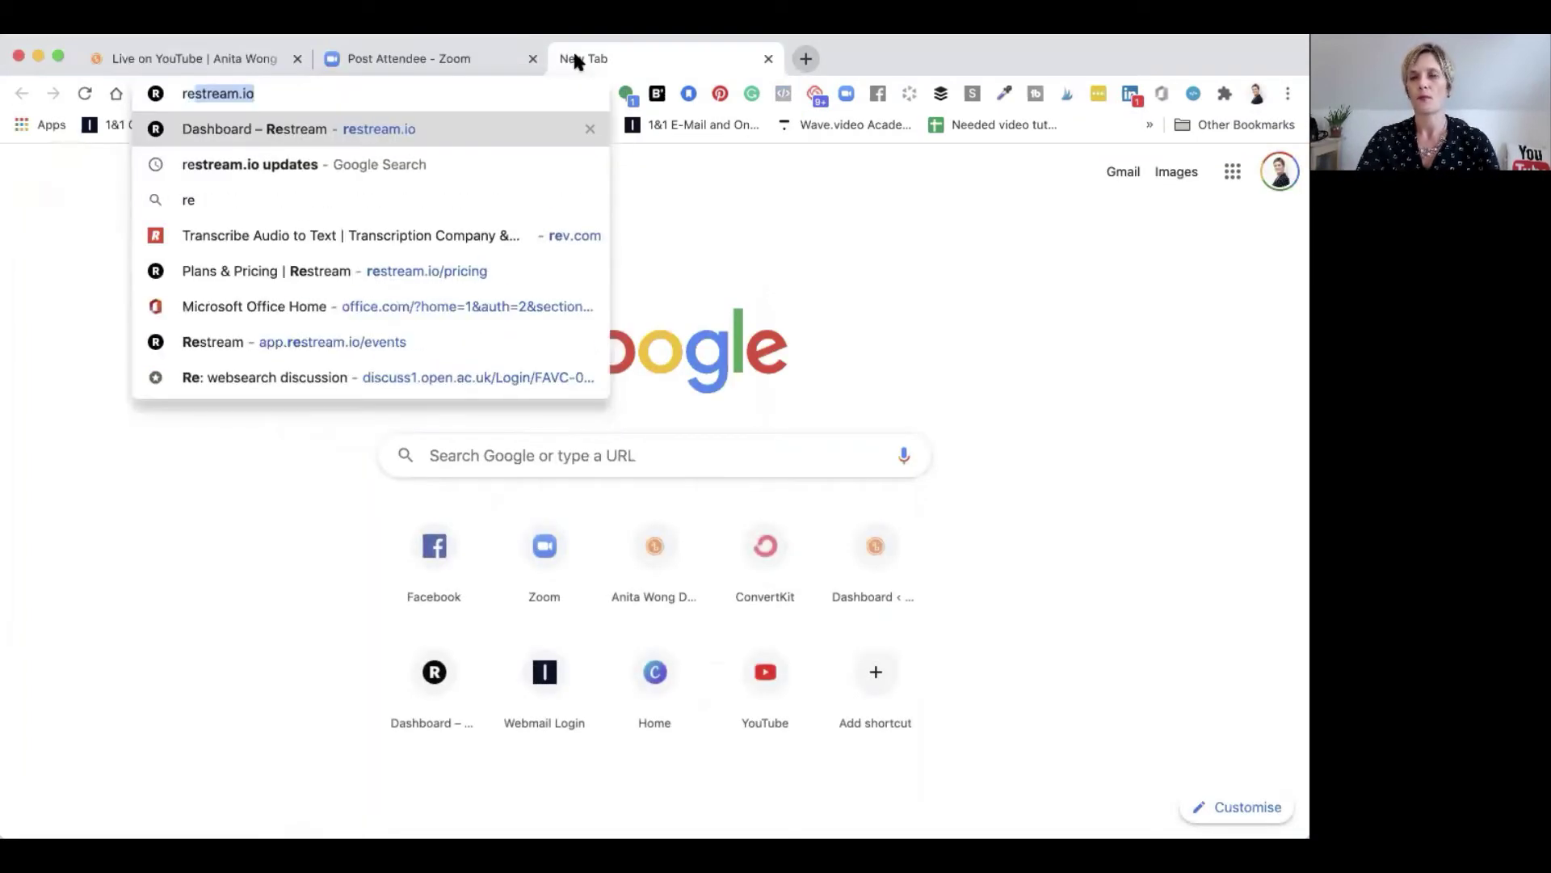
pyautogui.press('Return')
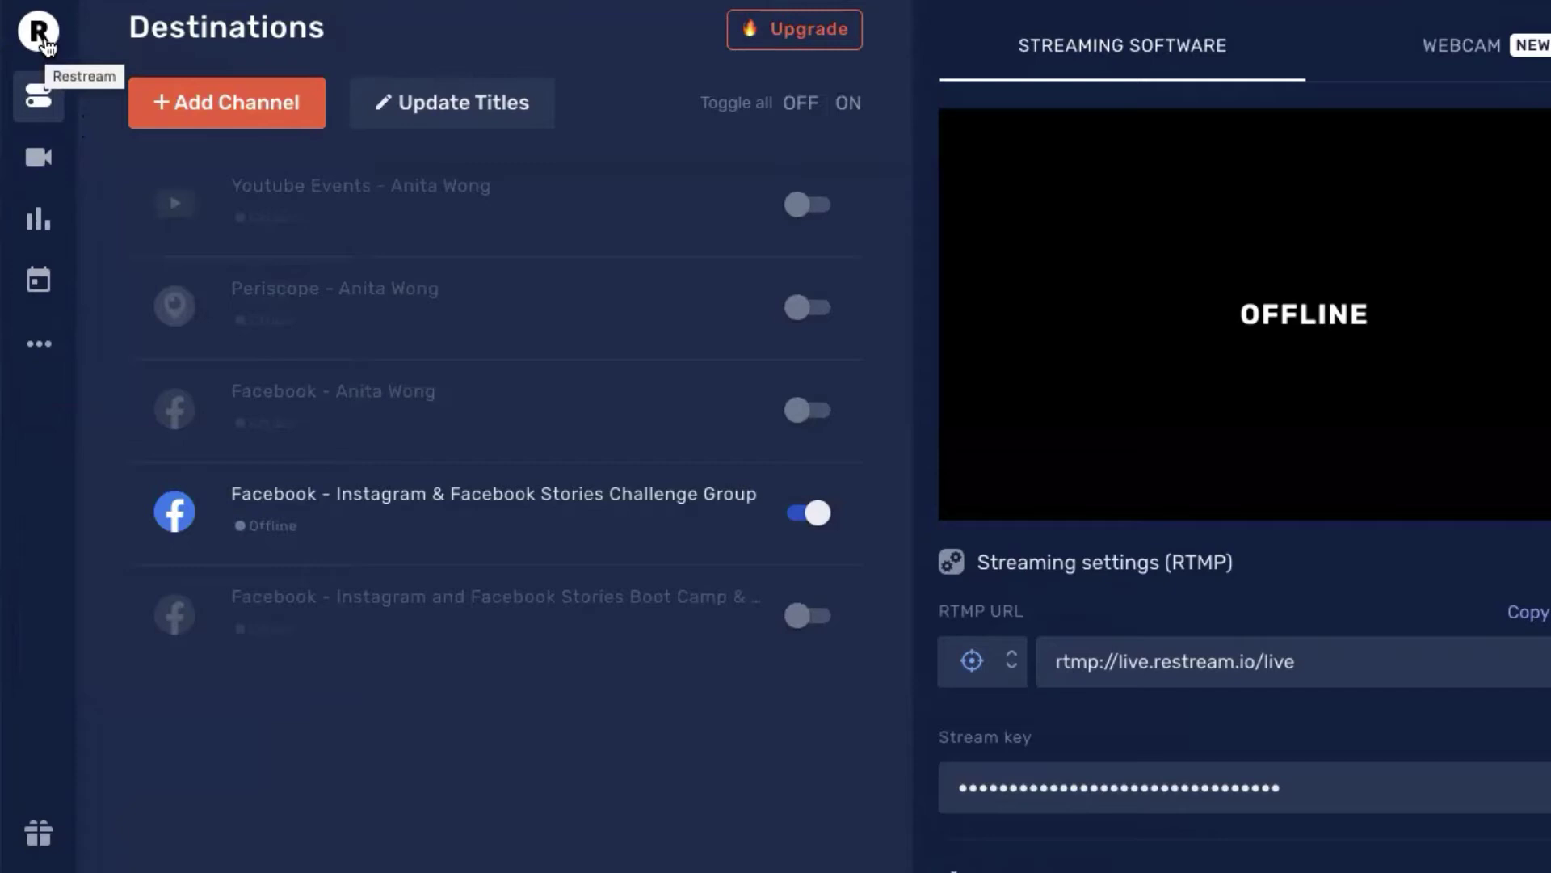
pyautogui.click(37, 354)
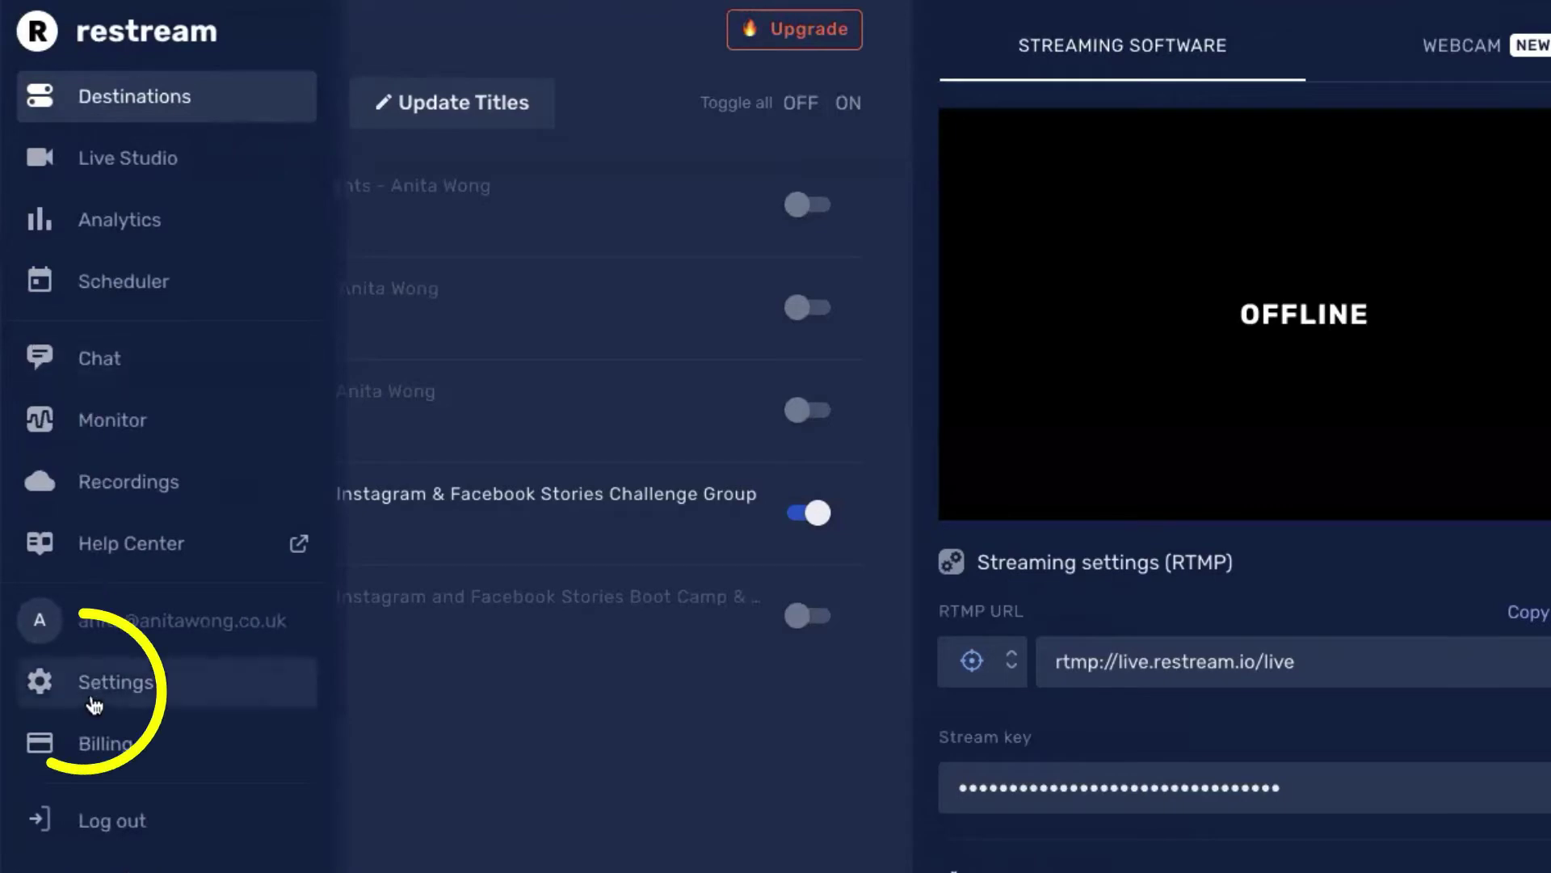
pyautogui.click(92, 700)
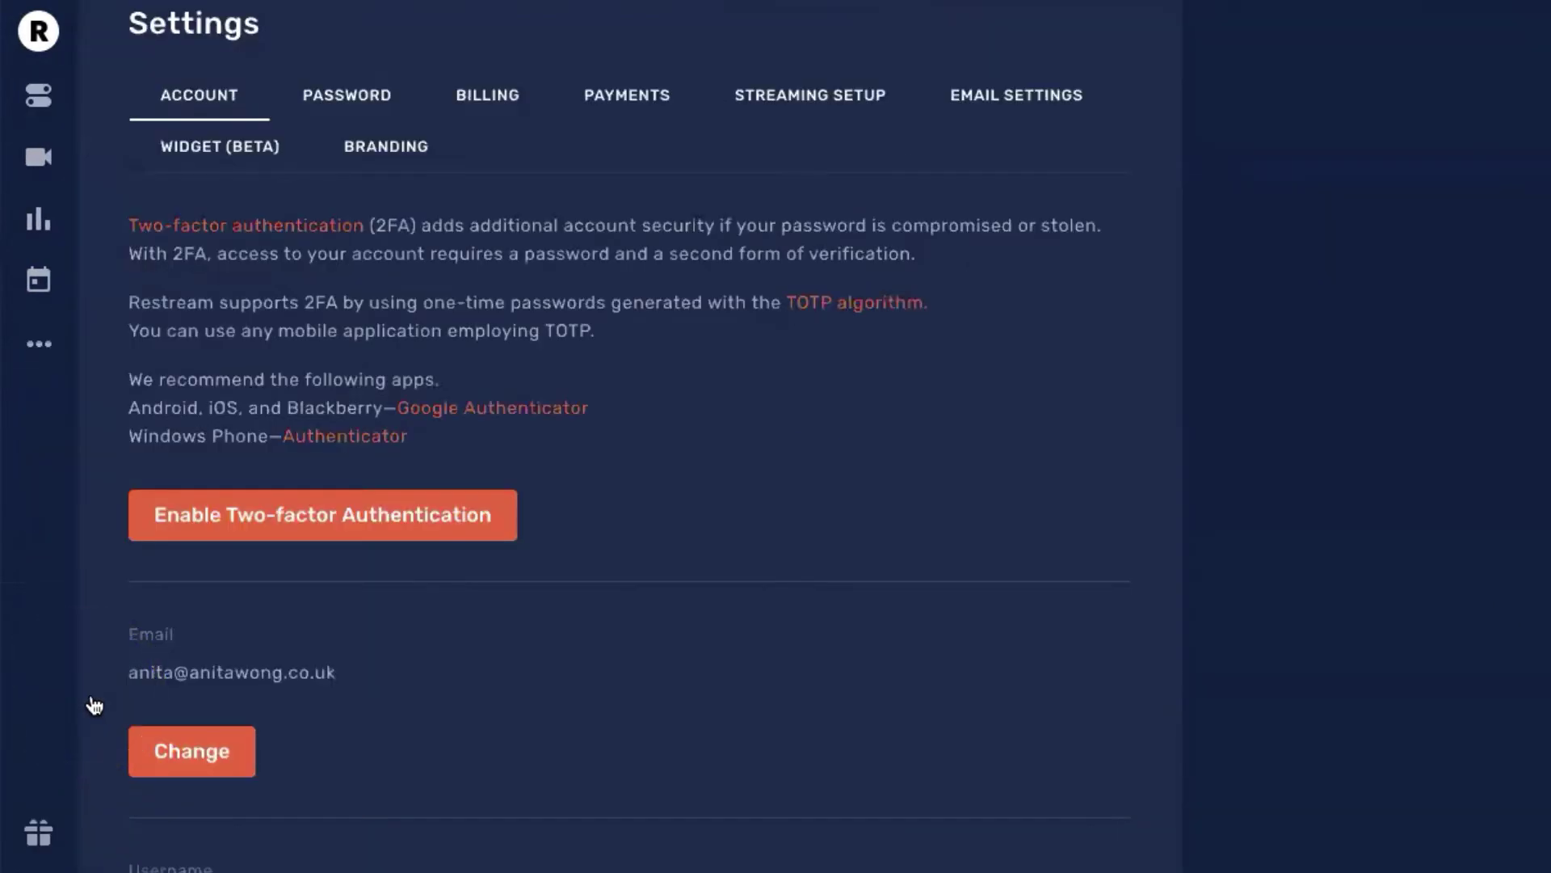
pyautogui.click(202, 155)
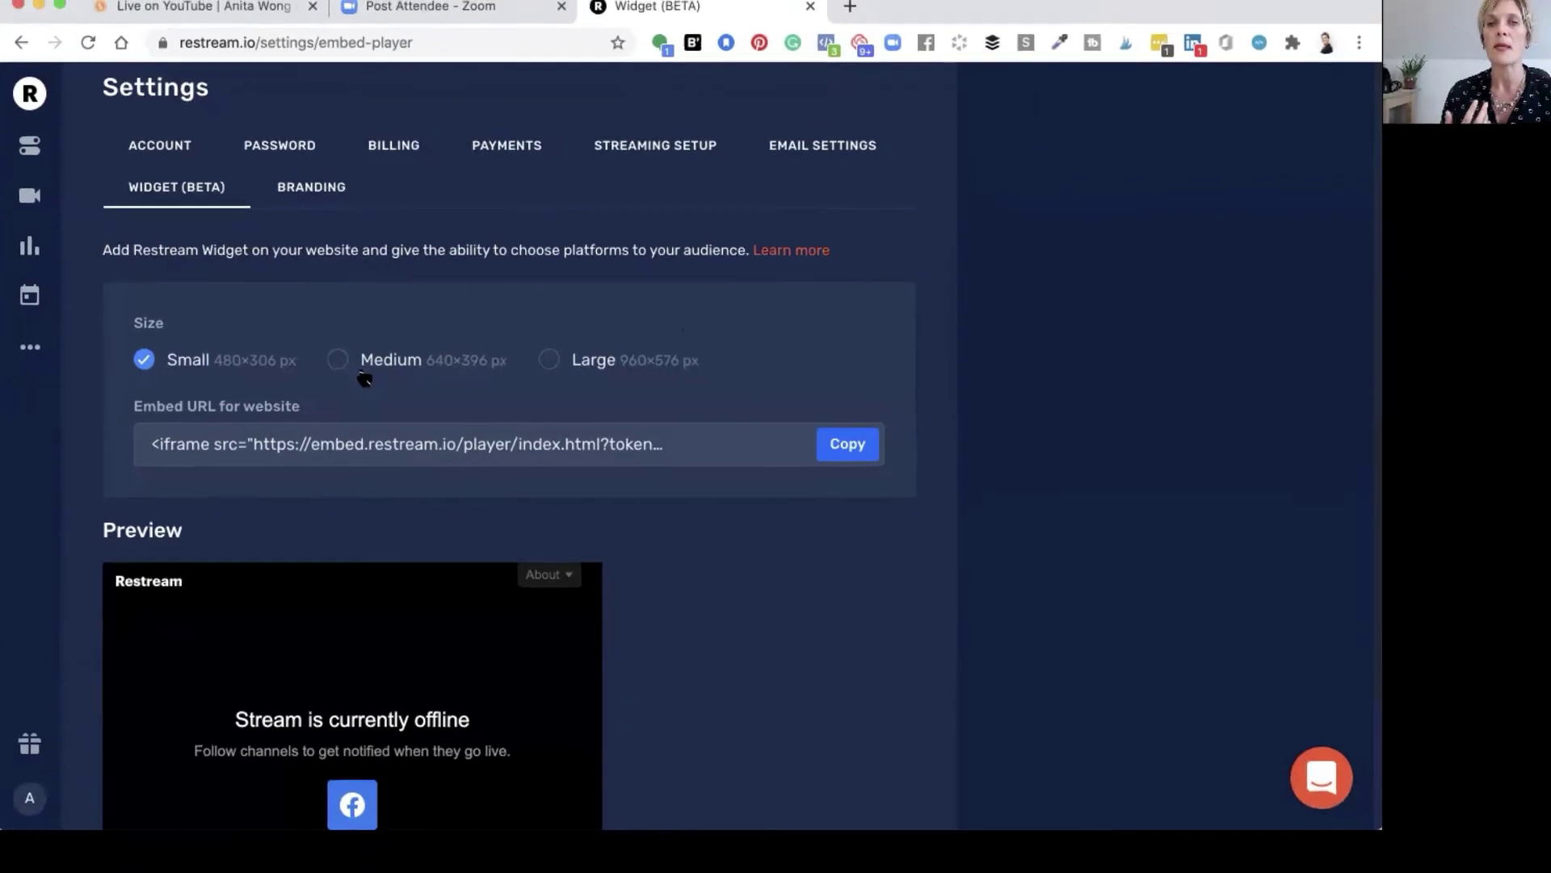
# Step: Set the widget to Medium 640×396, check the preview, and copy the embed URL
pyautogui.click(449, 378)
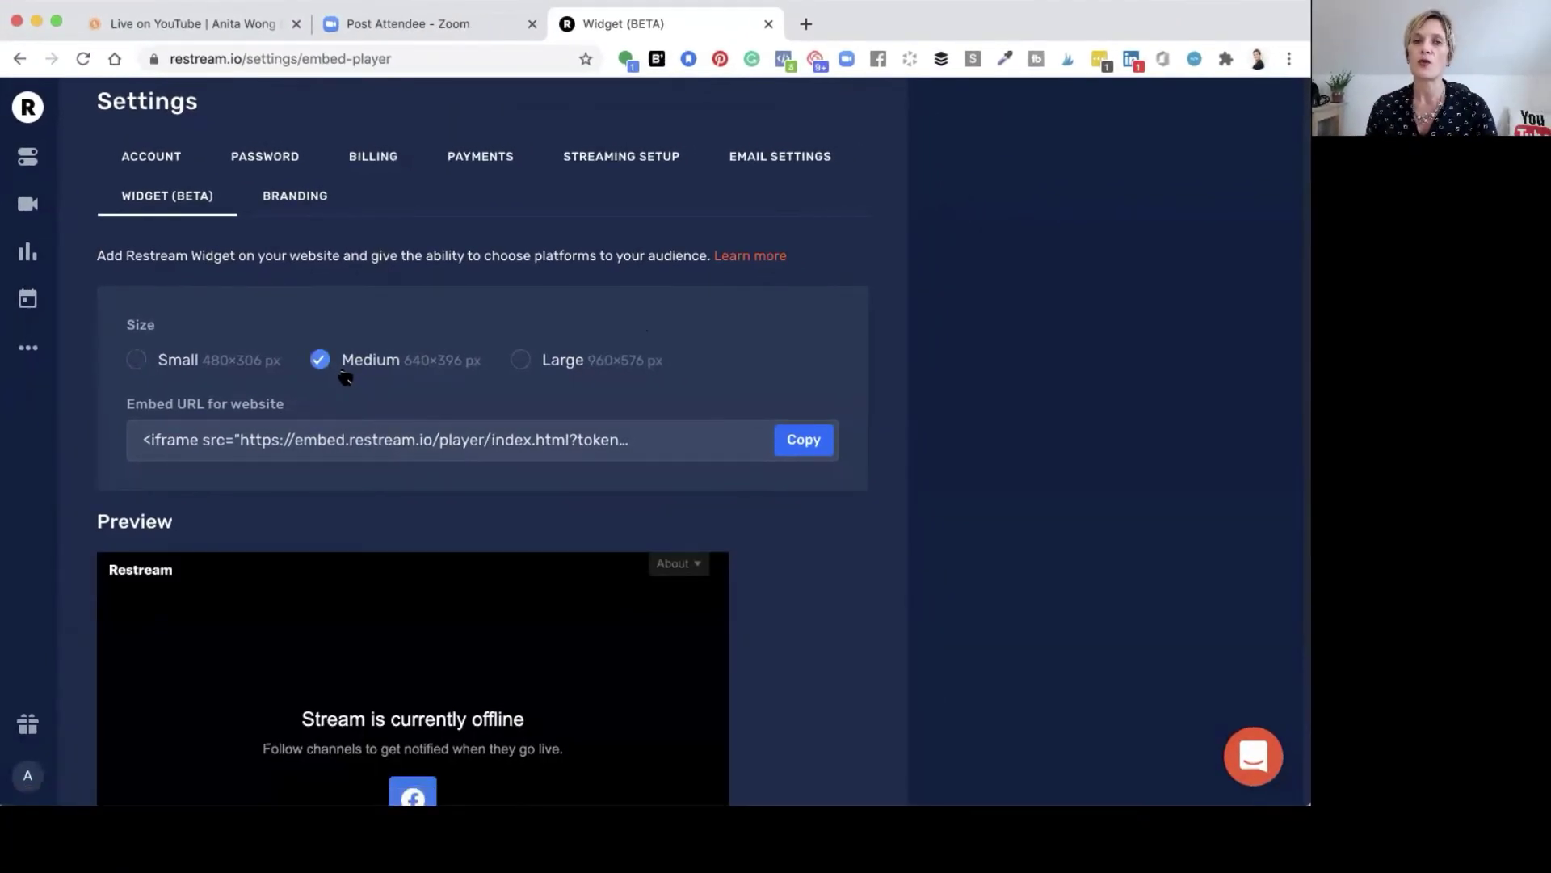
pyautogui.scroll(-4, 345, 377)
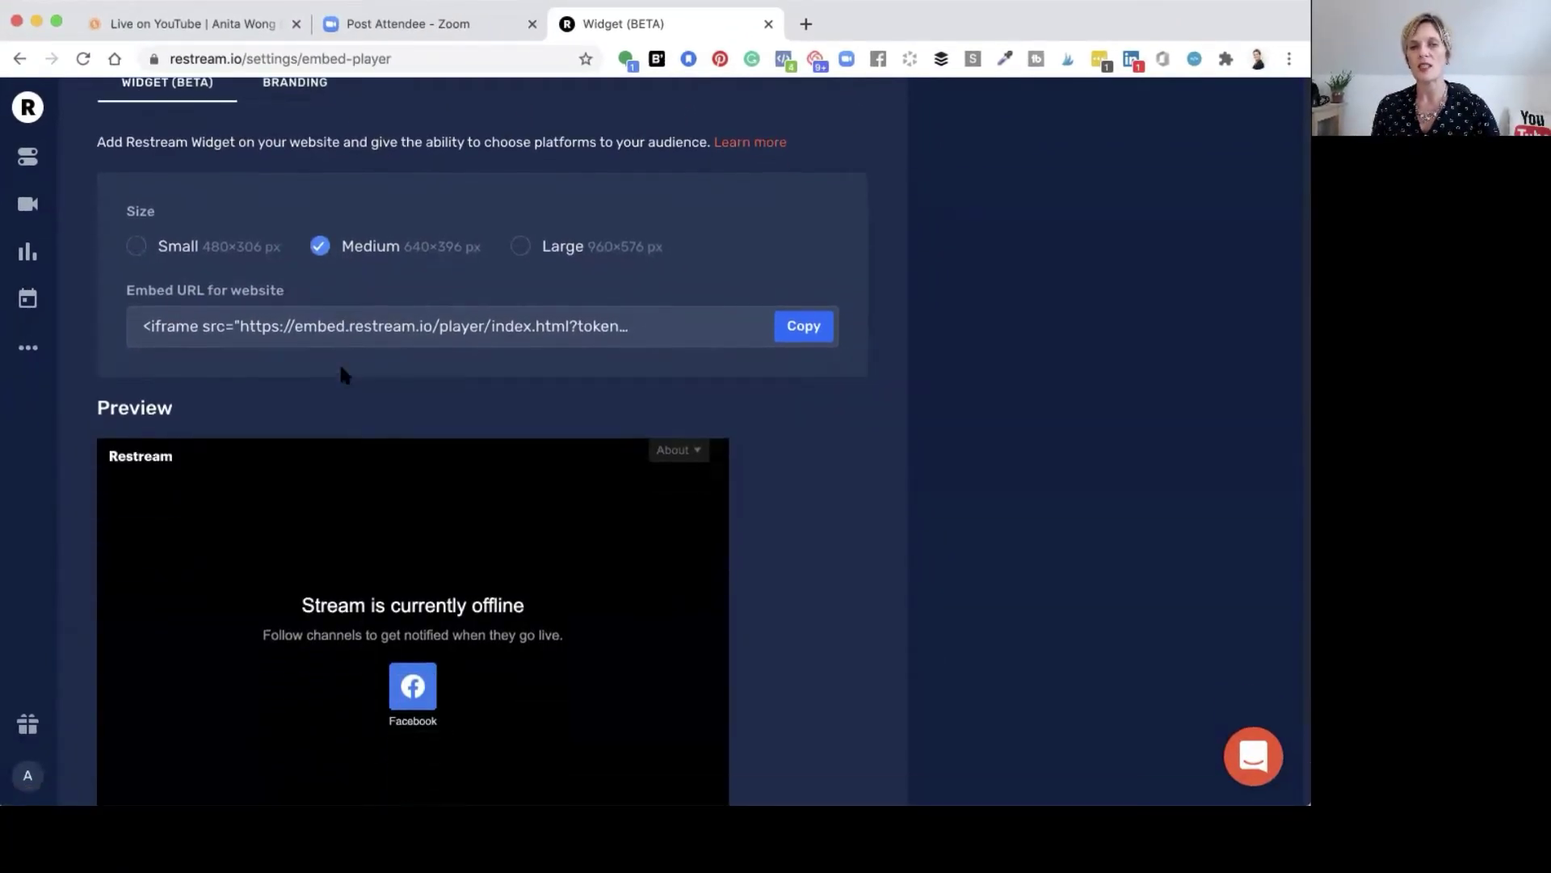
pyautogui.scroll(1, 343, 373)
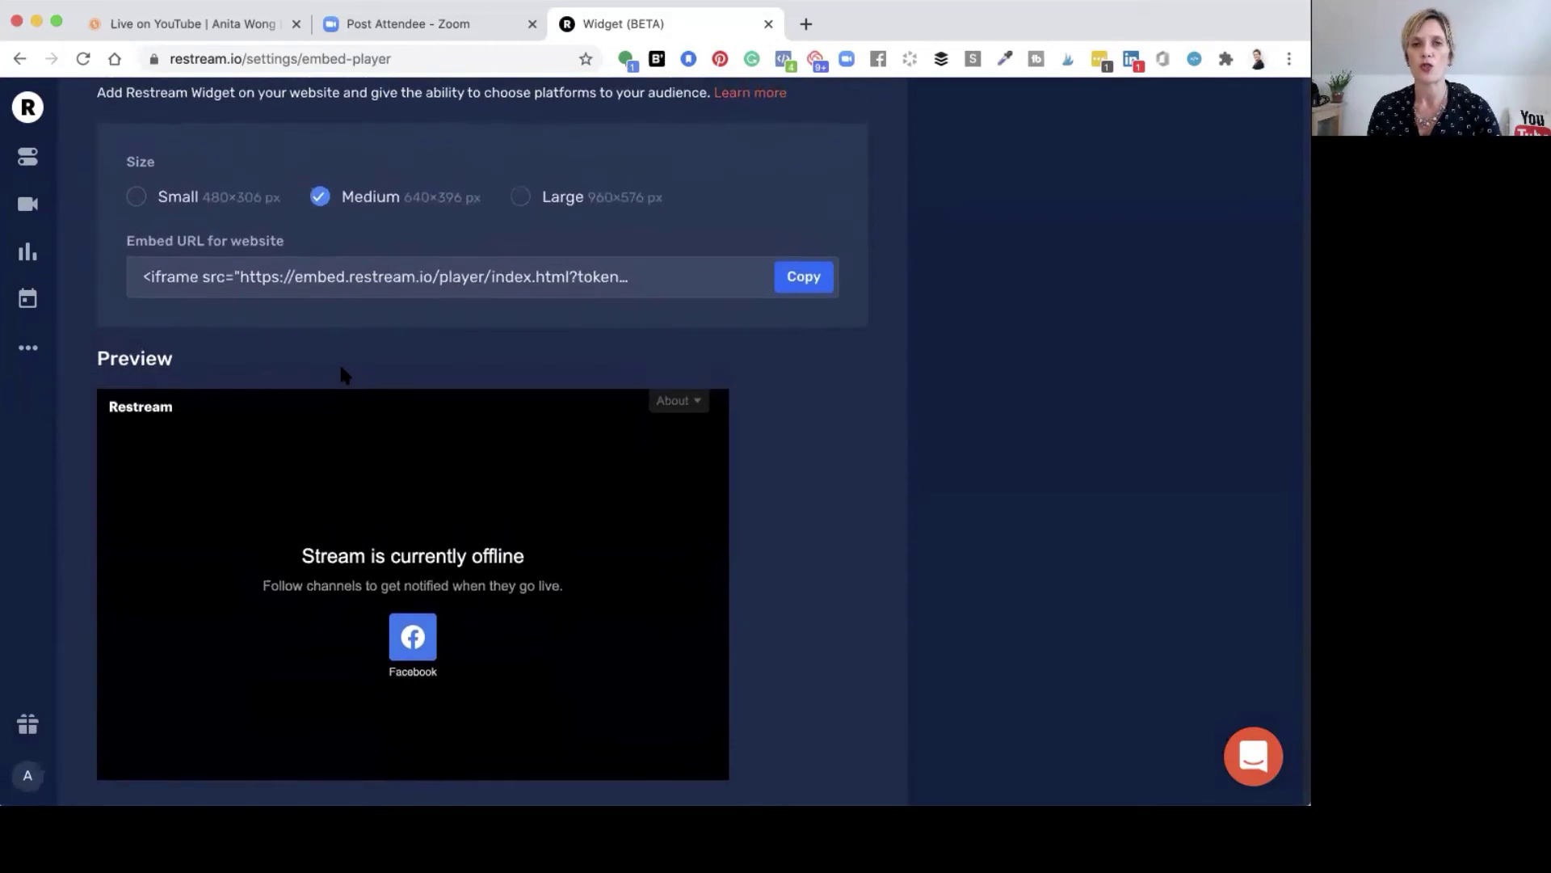
pyautogui.scroll(-1, 343, 373)
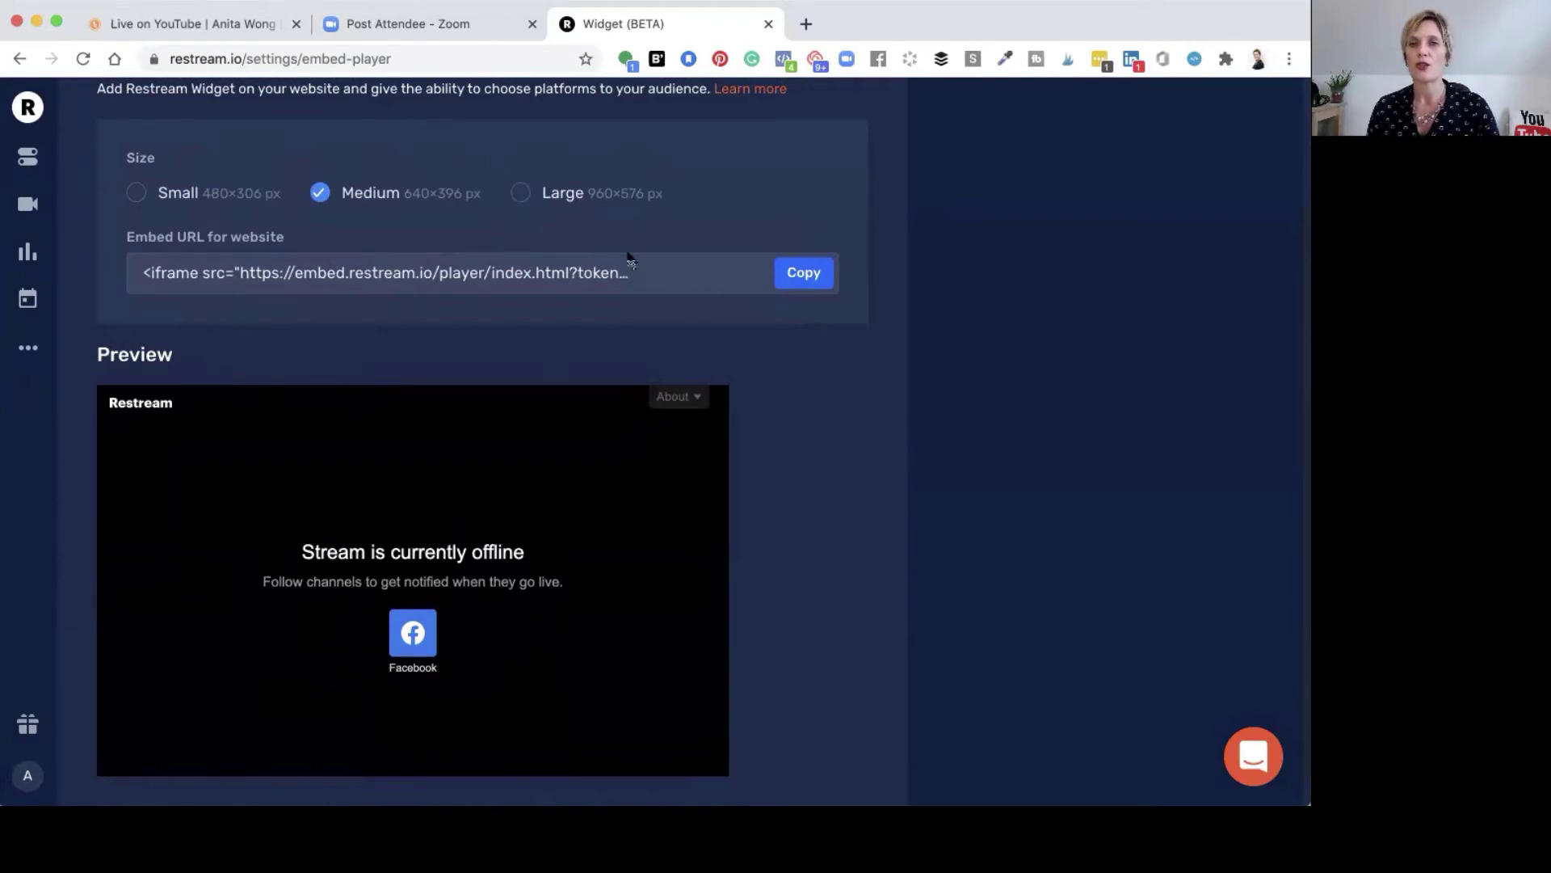
pyautogui.click(804, 273)
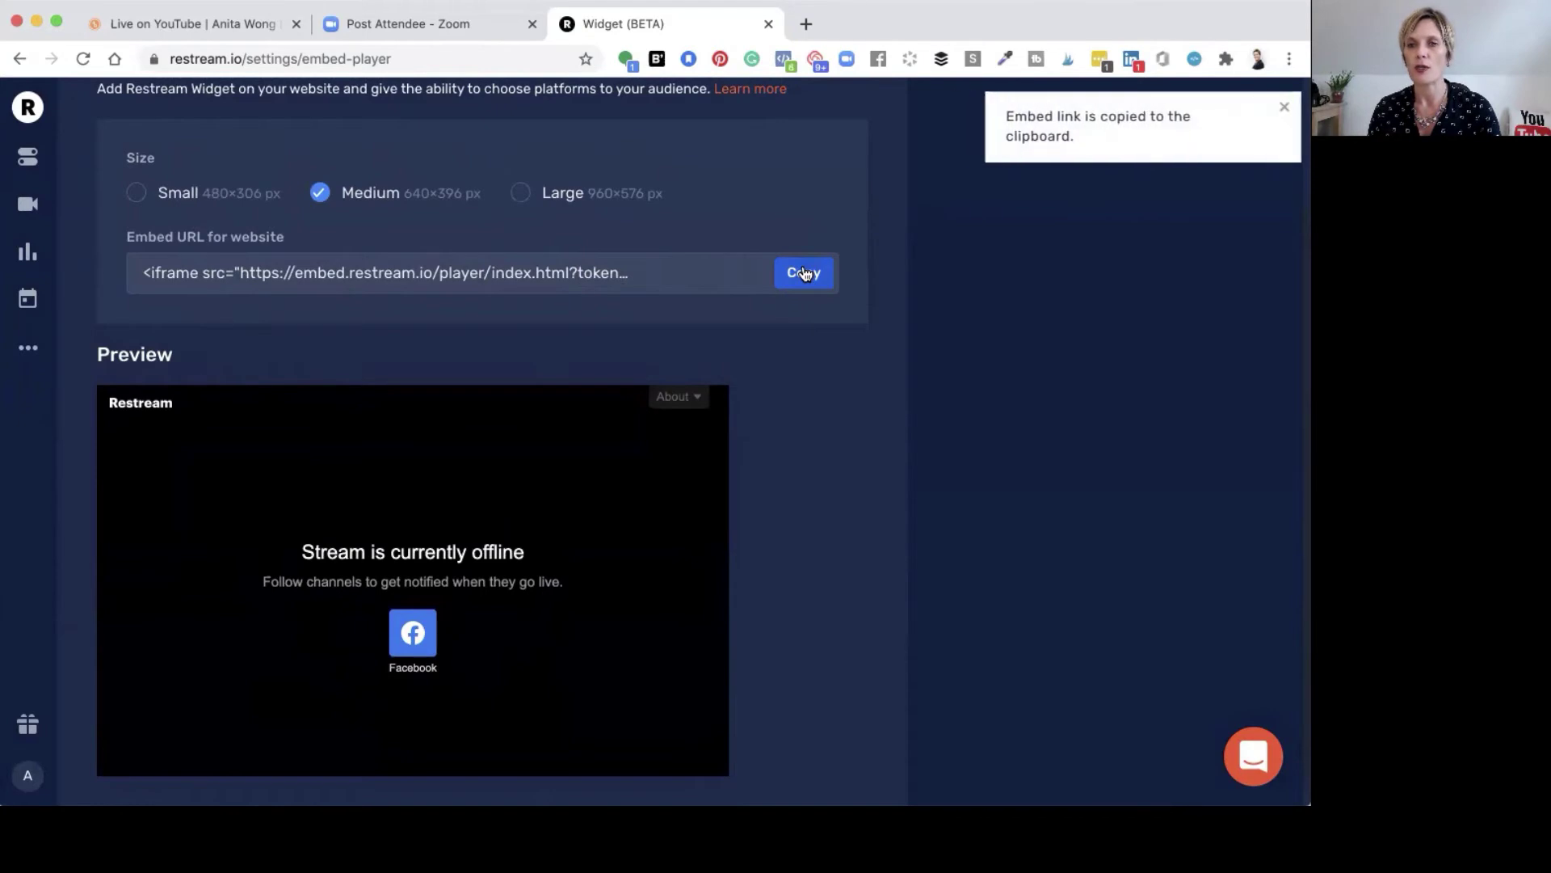
# Step: Paste the Restream embed code into the Code module, save it, and drag the player into the row below
pyautogui.click(181, 29)
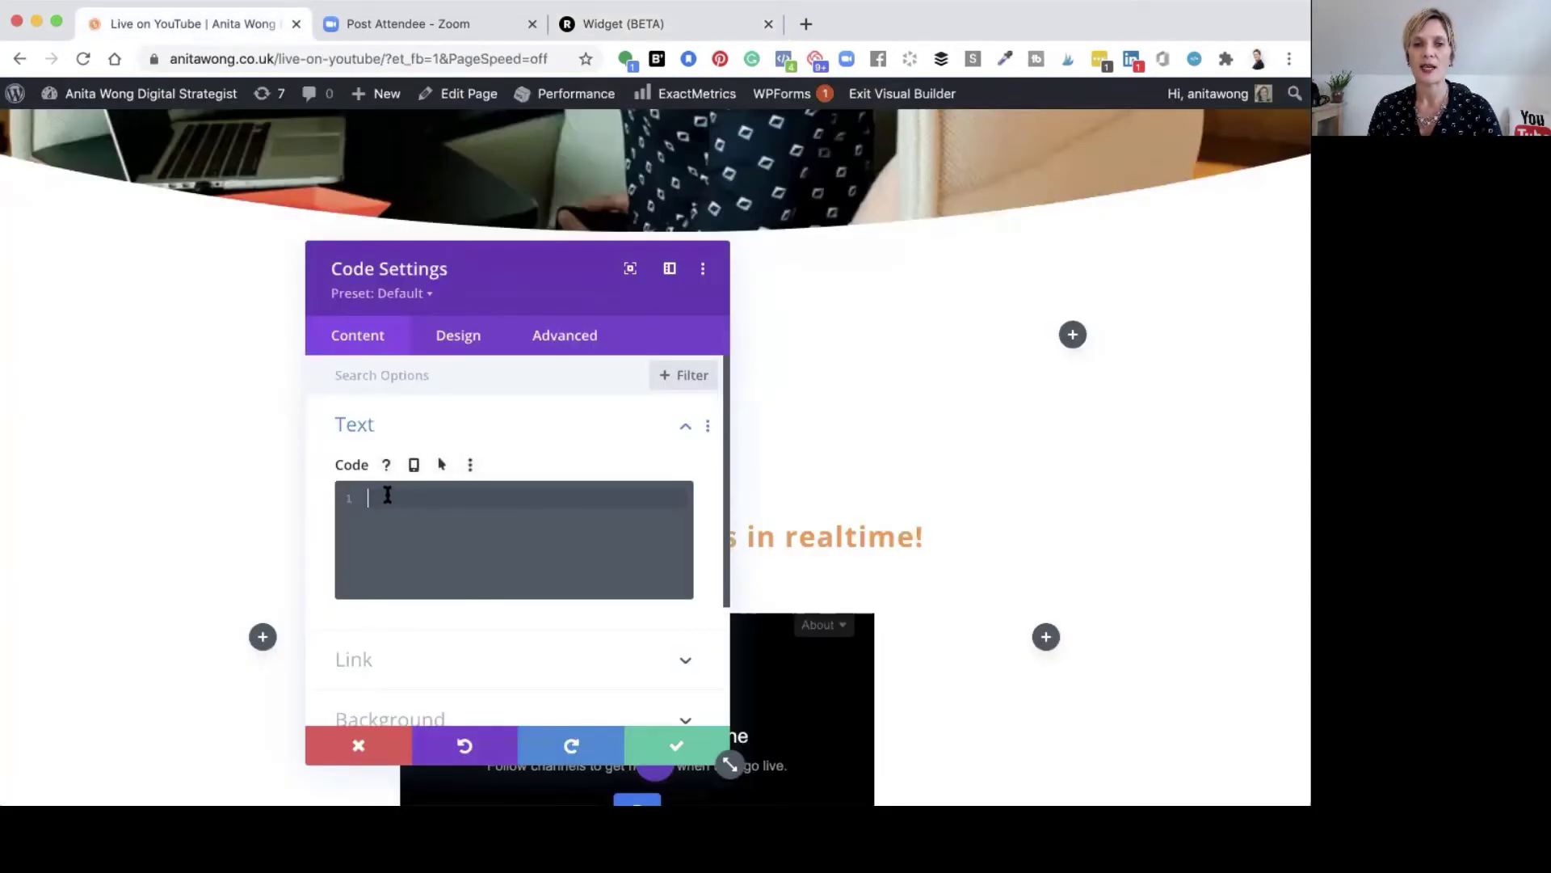
pyautogui.press('super+v')
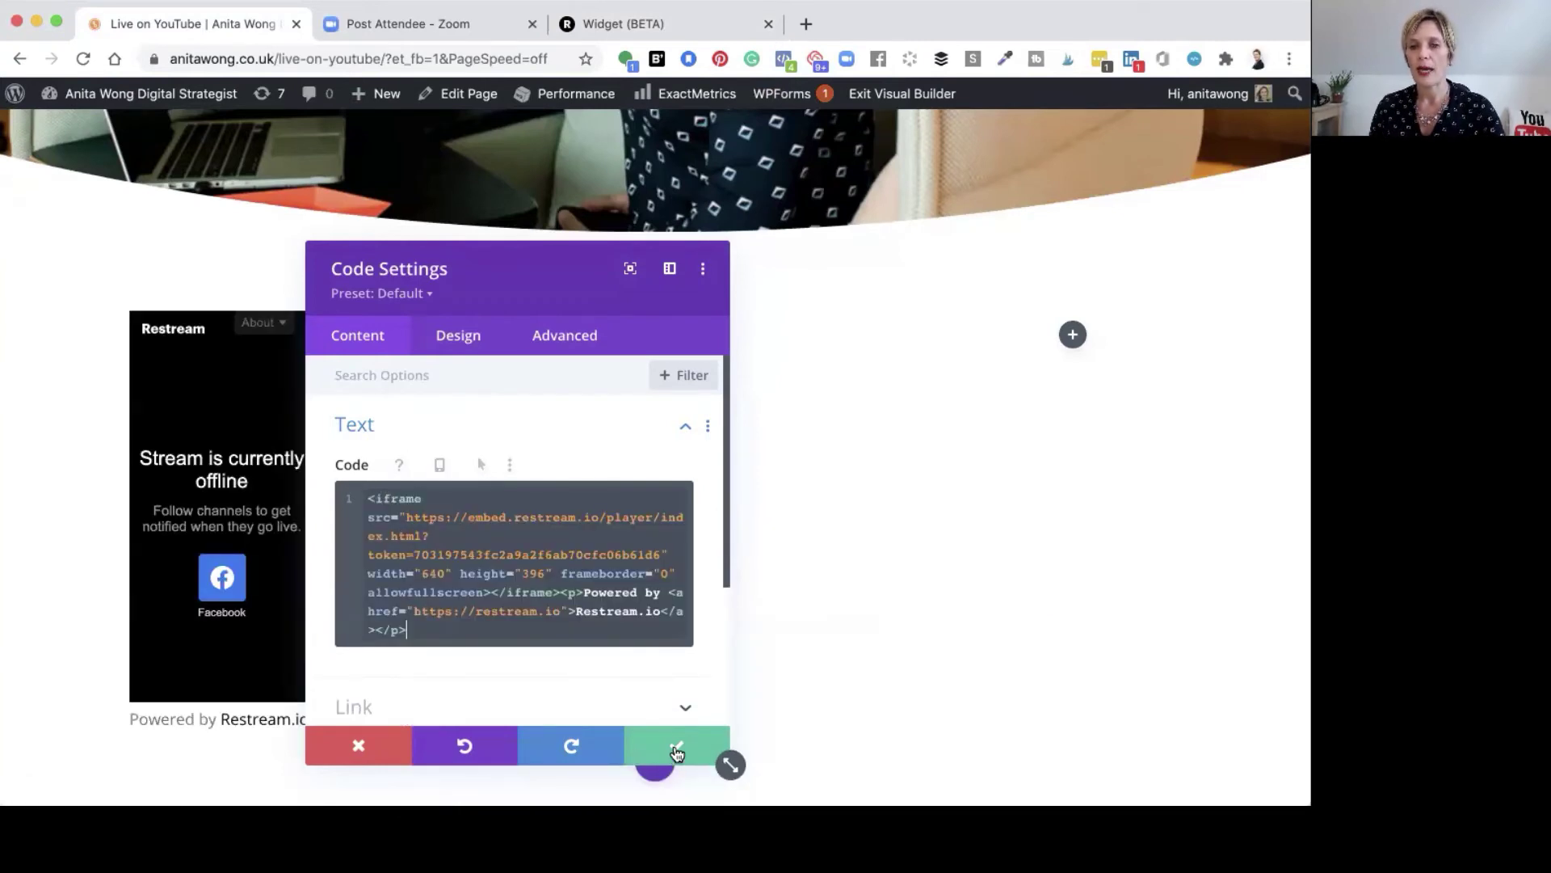
pyautogui.click(676, 745)
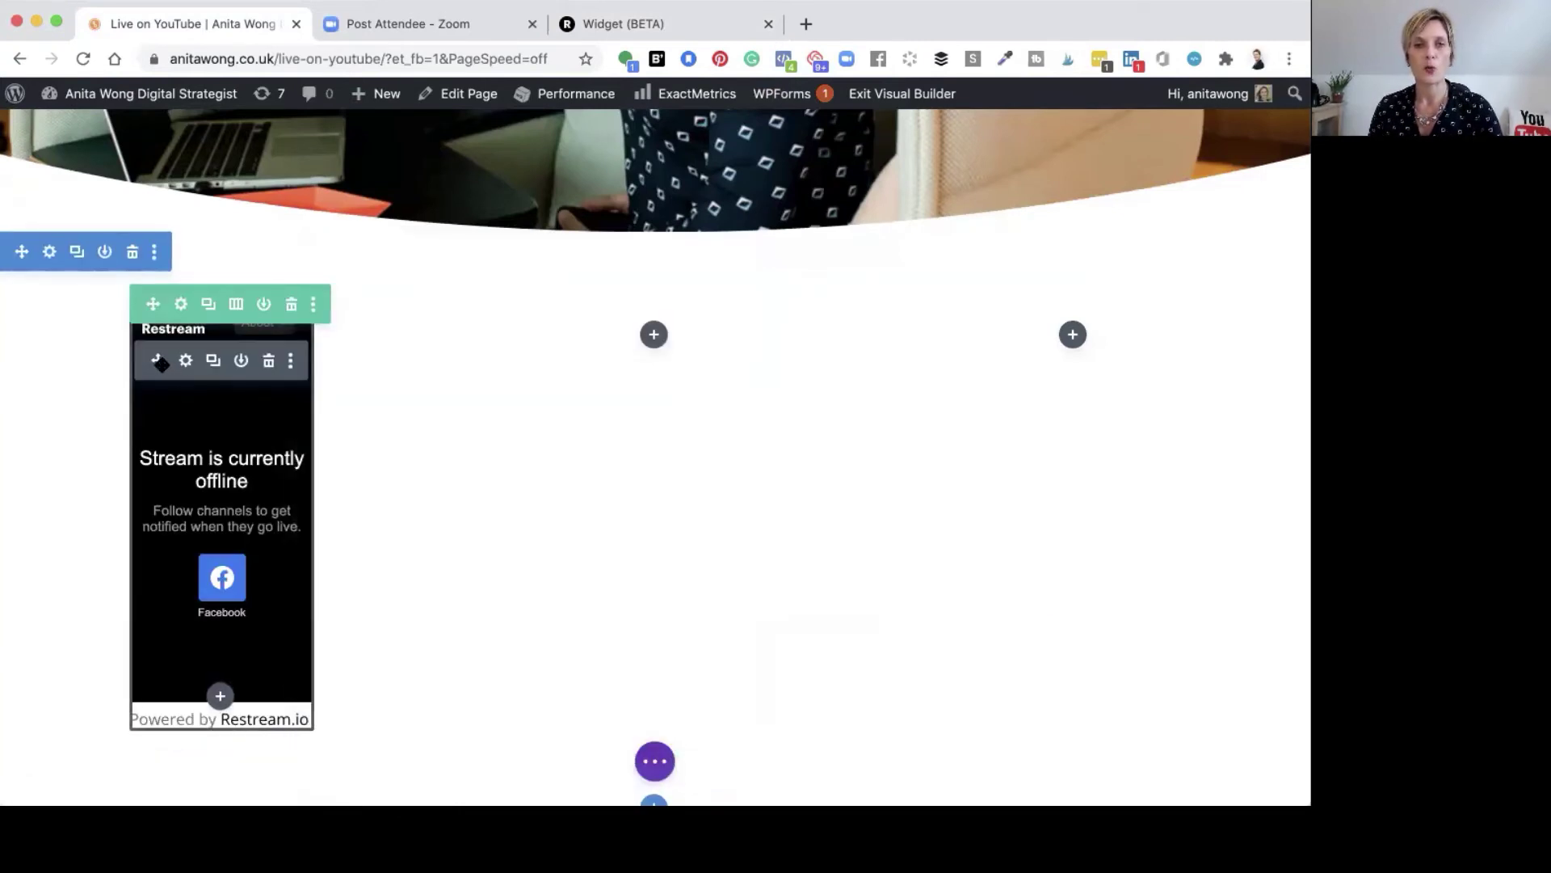
pyautogui.moveTo(370, 339); pyautogui.dragTo(543, 345)
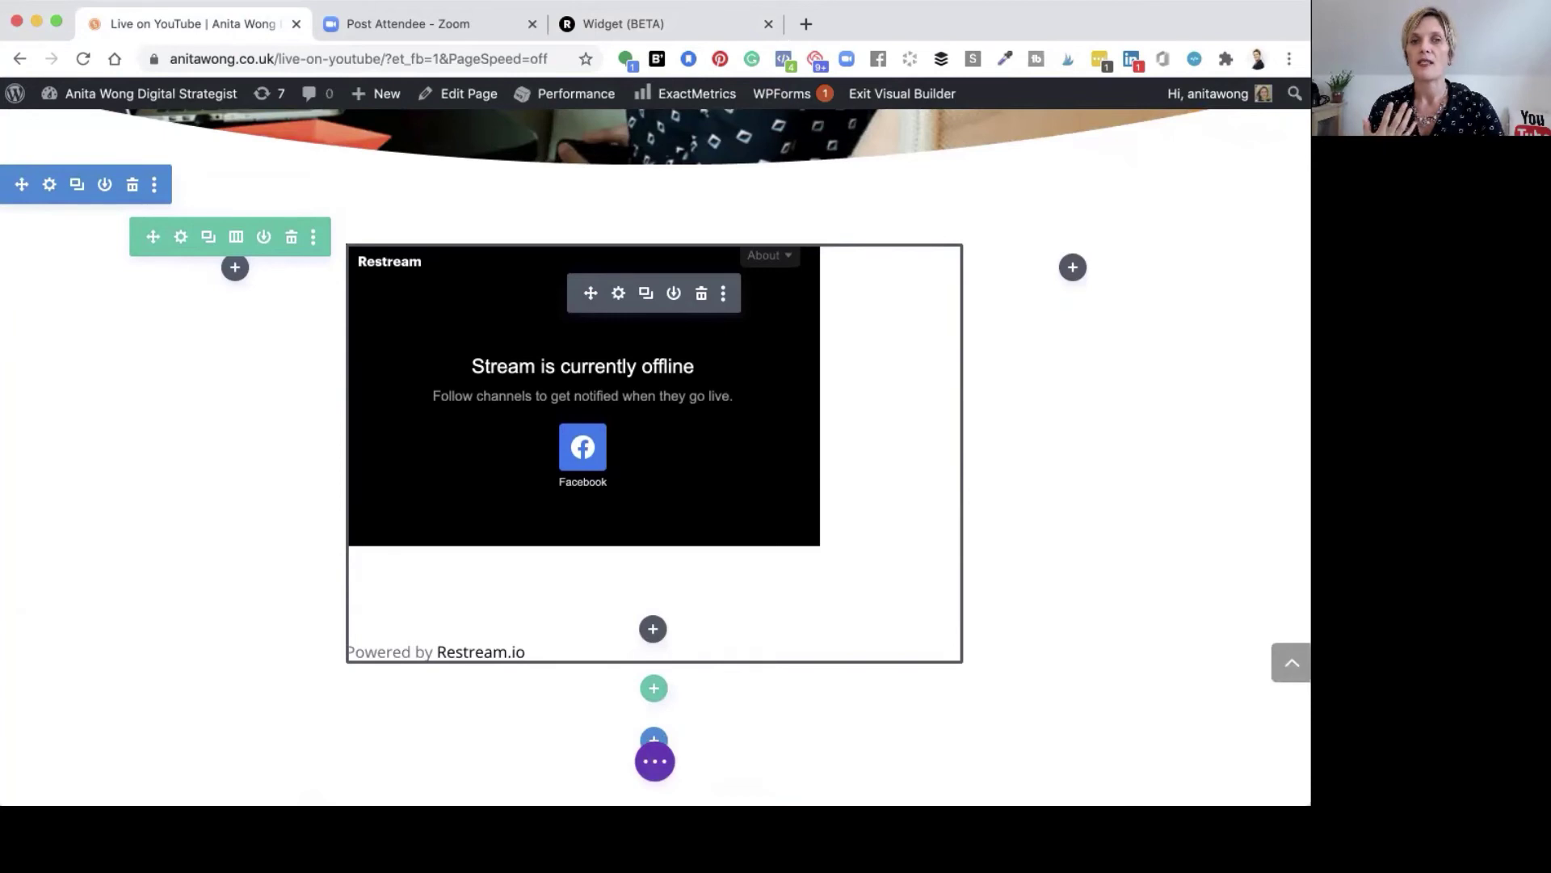
# Step: Change the player's row to the 1/4-1/2-1/4 column layout
pyautogui.click(236, 237)
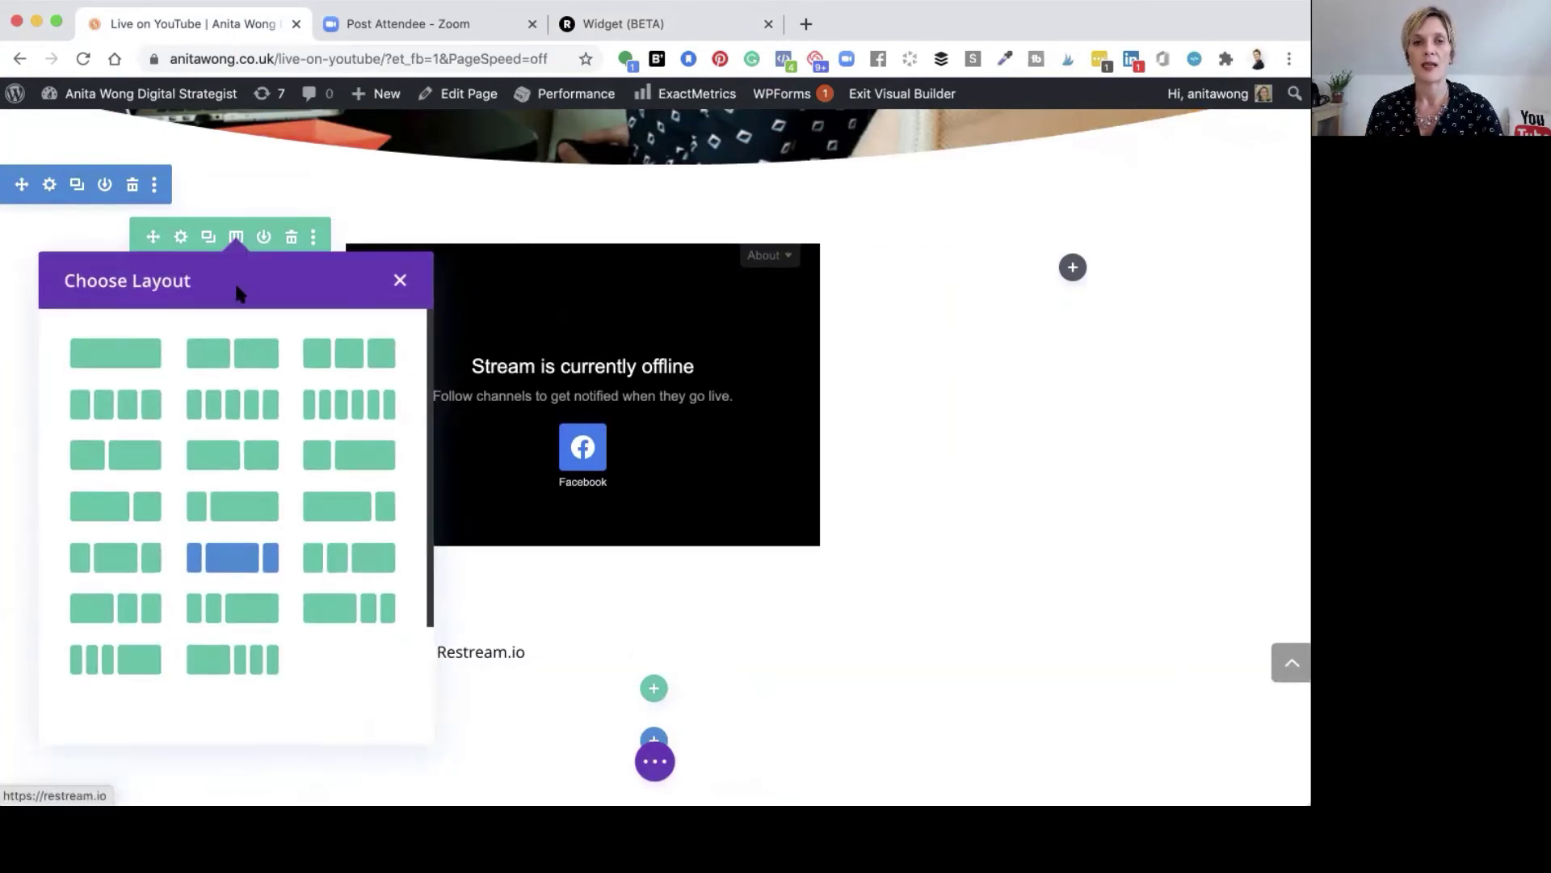
pyautogui.click(129, 560)
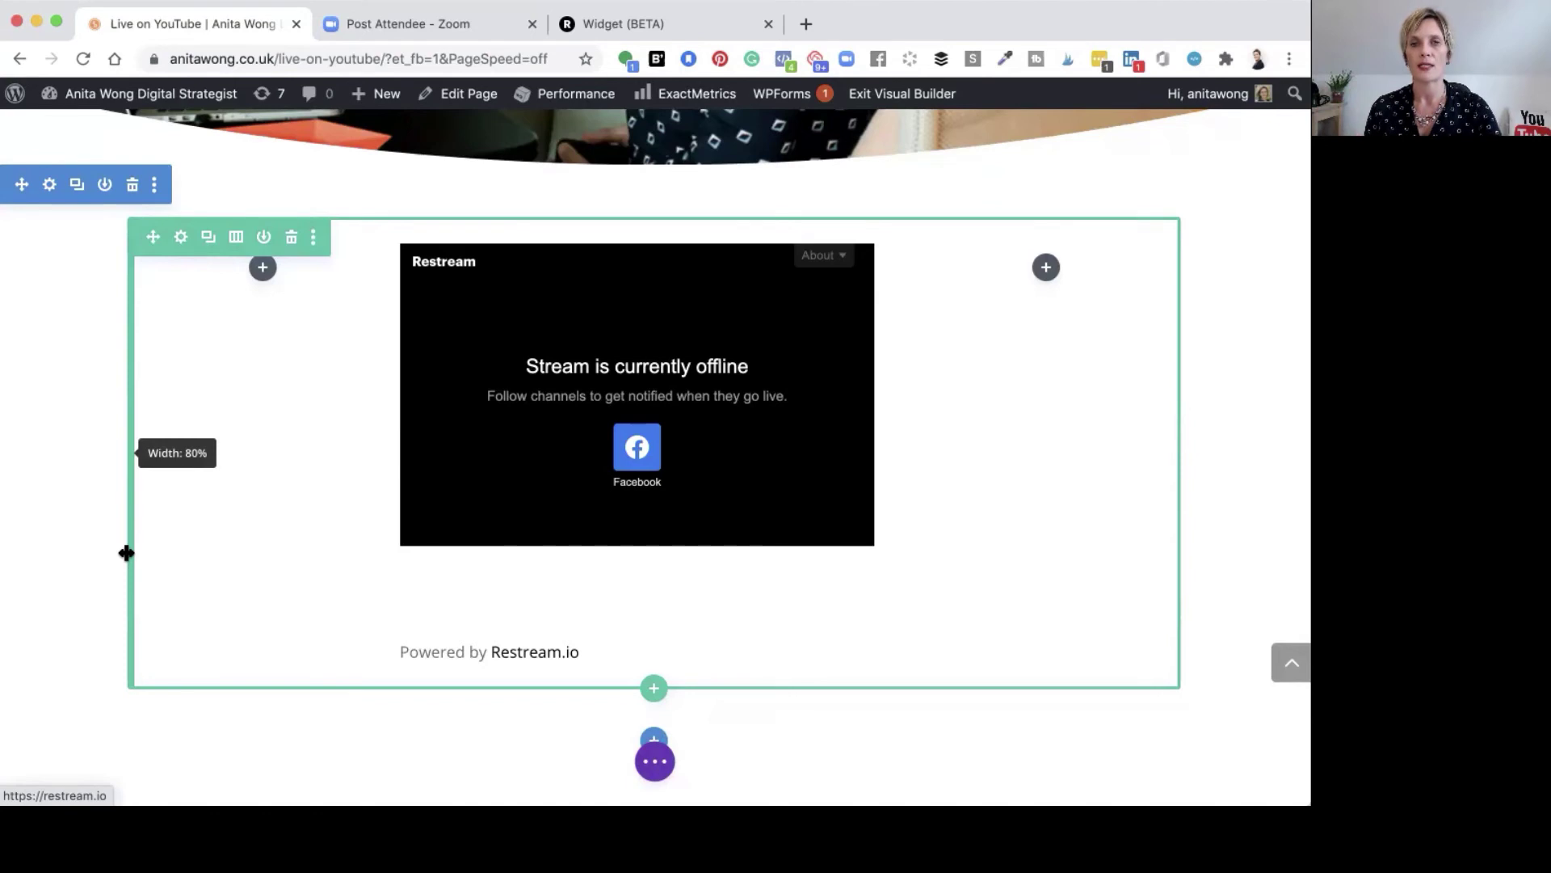
# Step: Save the page, exit the Visual Builder, and scroll down to the centred Restream player
pyautogui.click(654, 759)
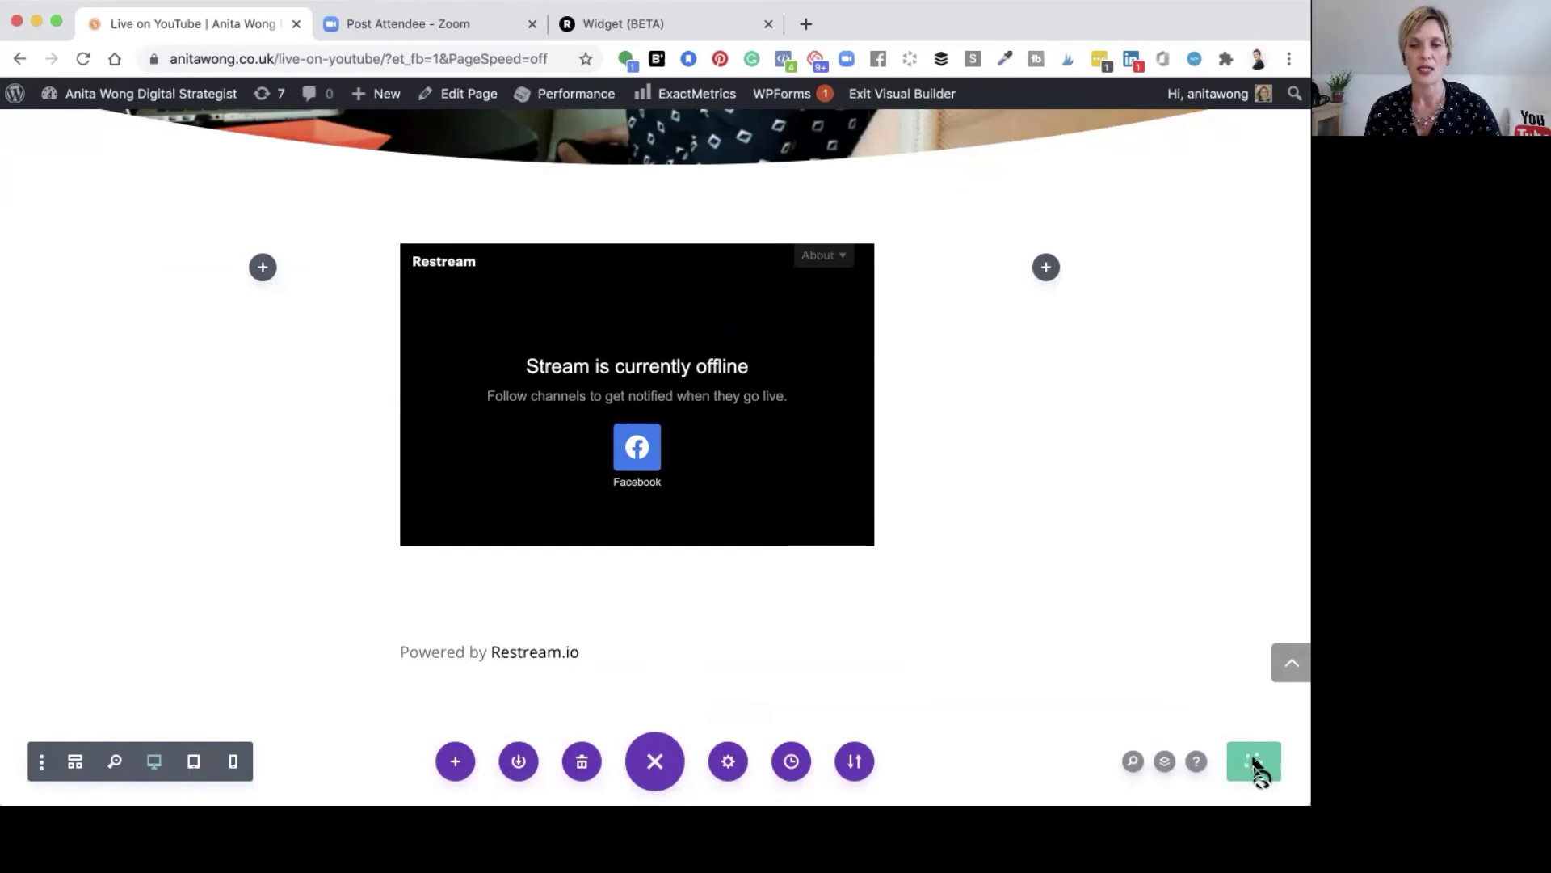
pyautogui.click(880, 105)
pyautogui.scroll(-5, 795, 425)
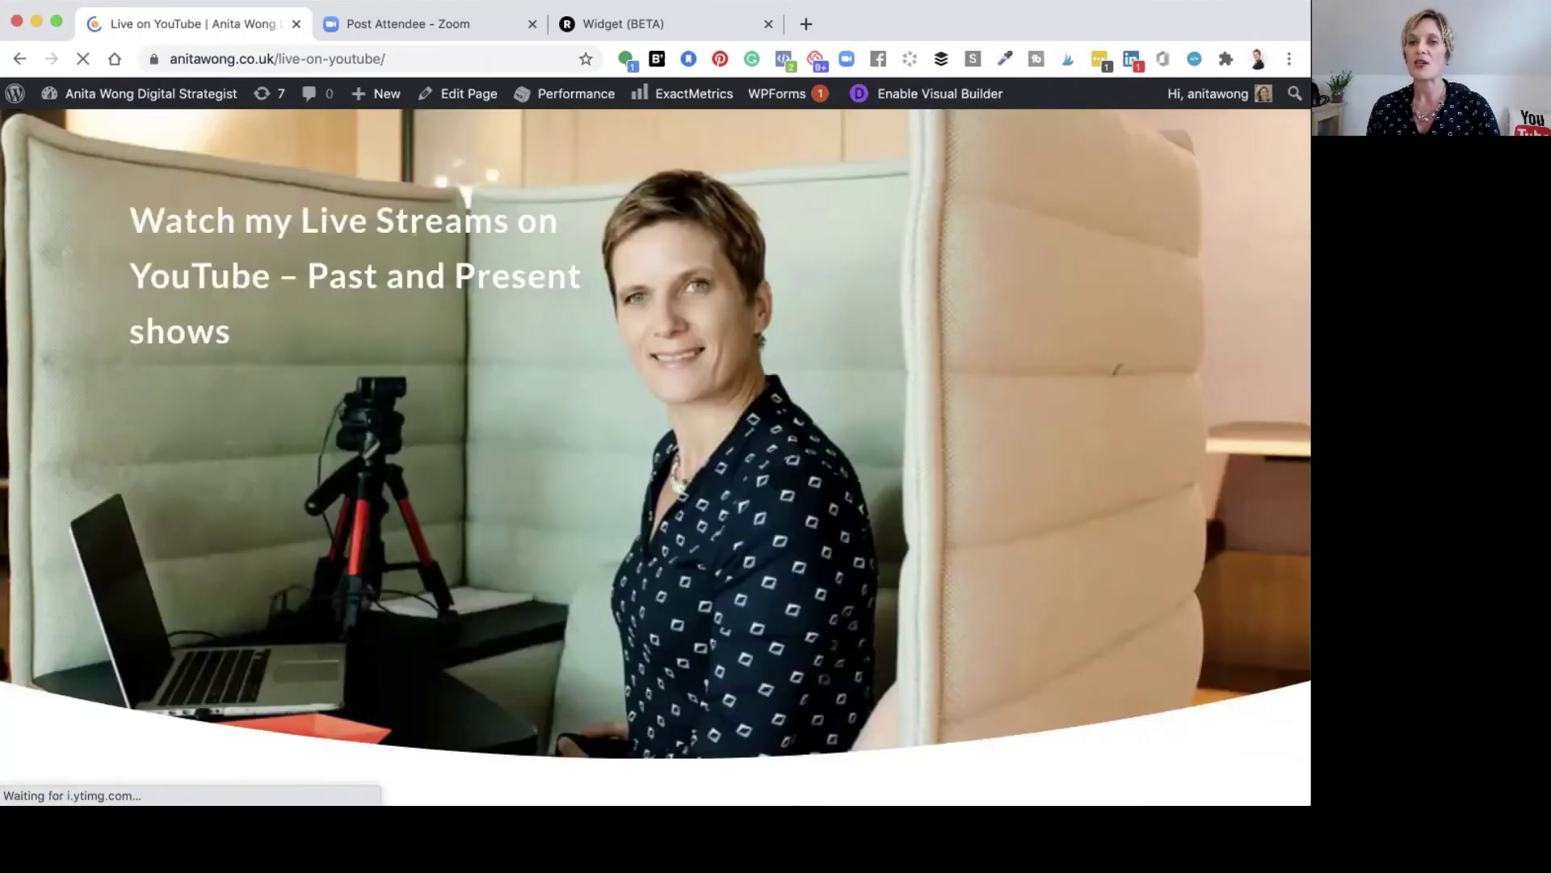
pyautogui.scroll(-1, 655, 456)
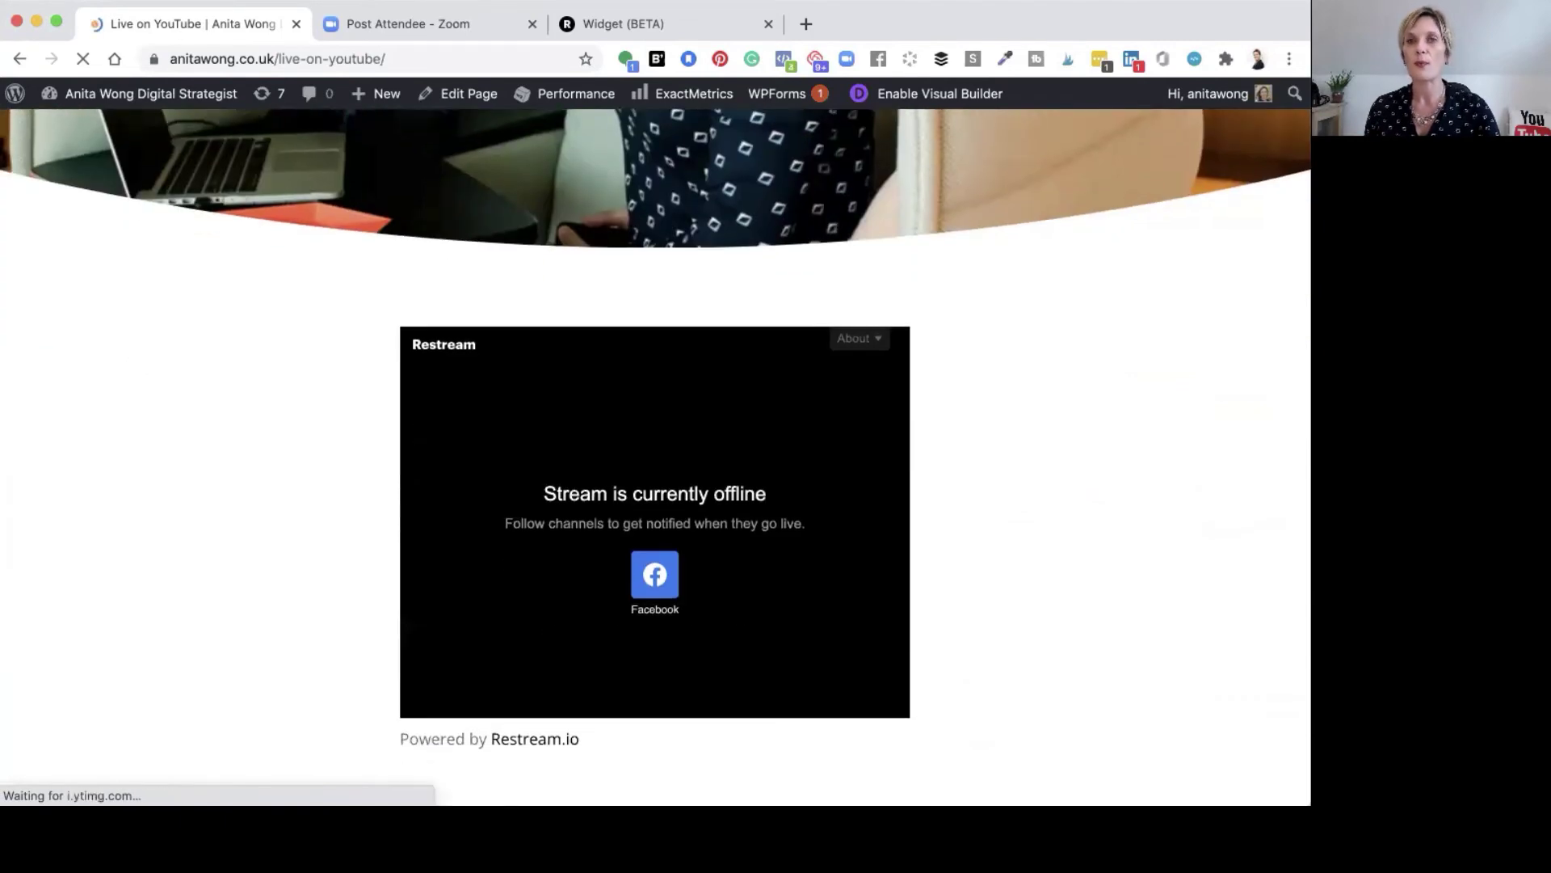
pyautogui.scroll(-1, 655, 457)
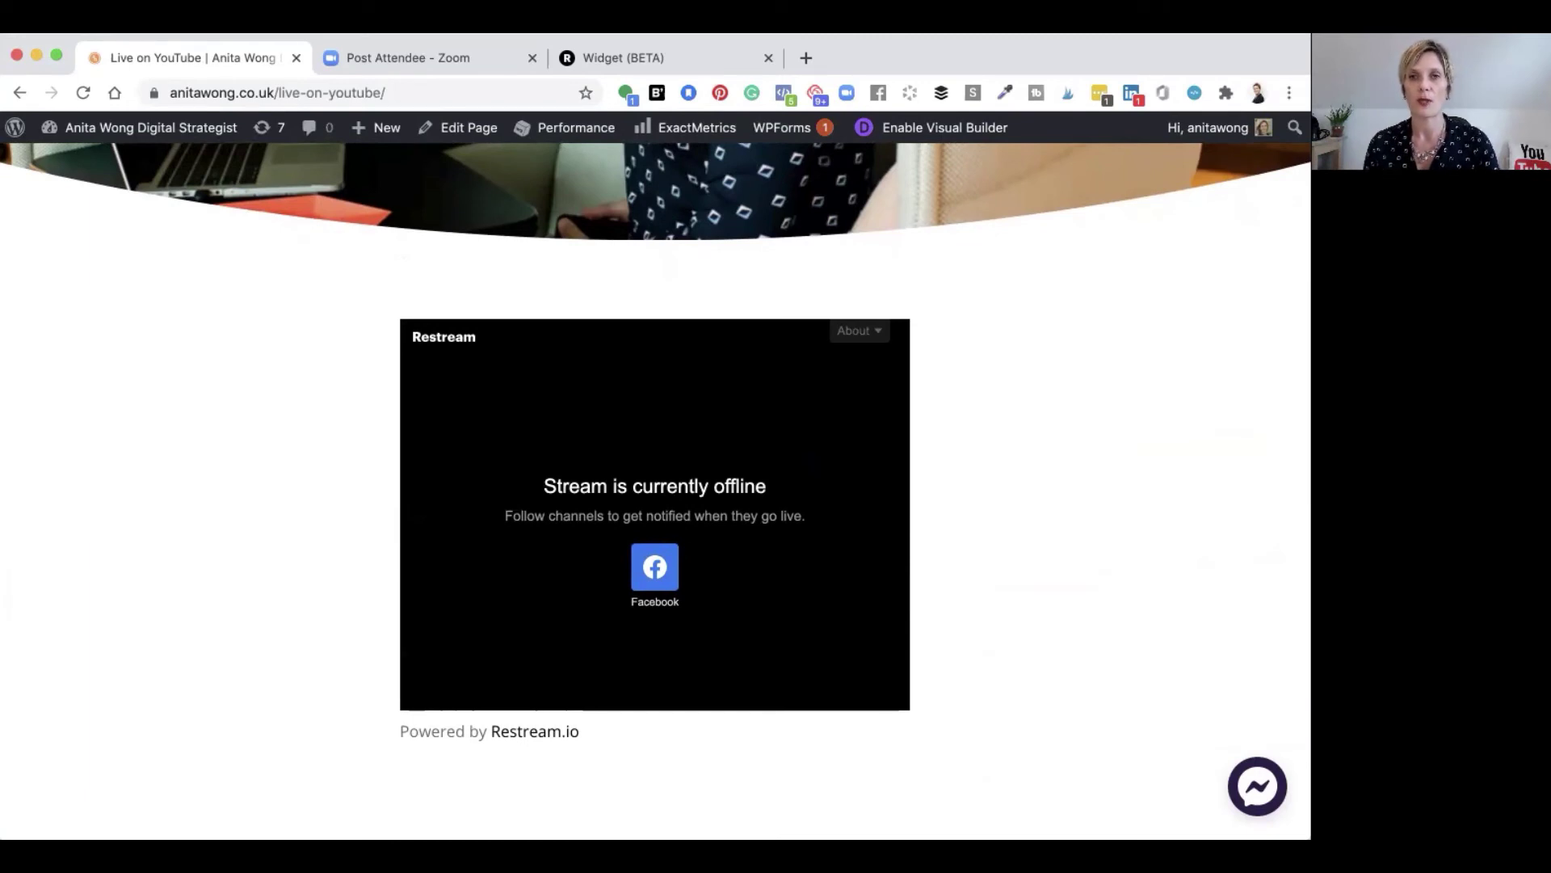
# Step: Turn off the Stories Challenge Group destination and turn on personal Facebook and YouTube Events
pyautogui.click(639, 56)
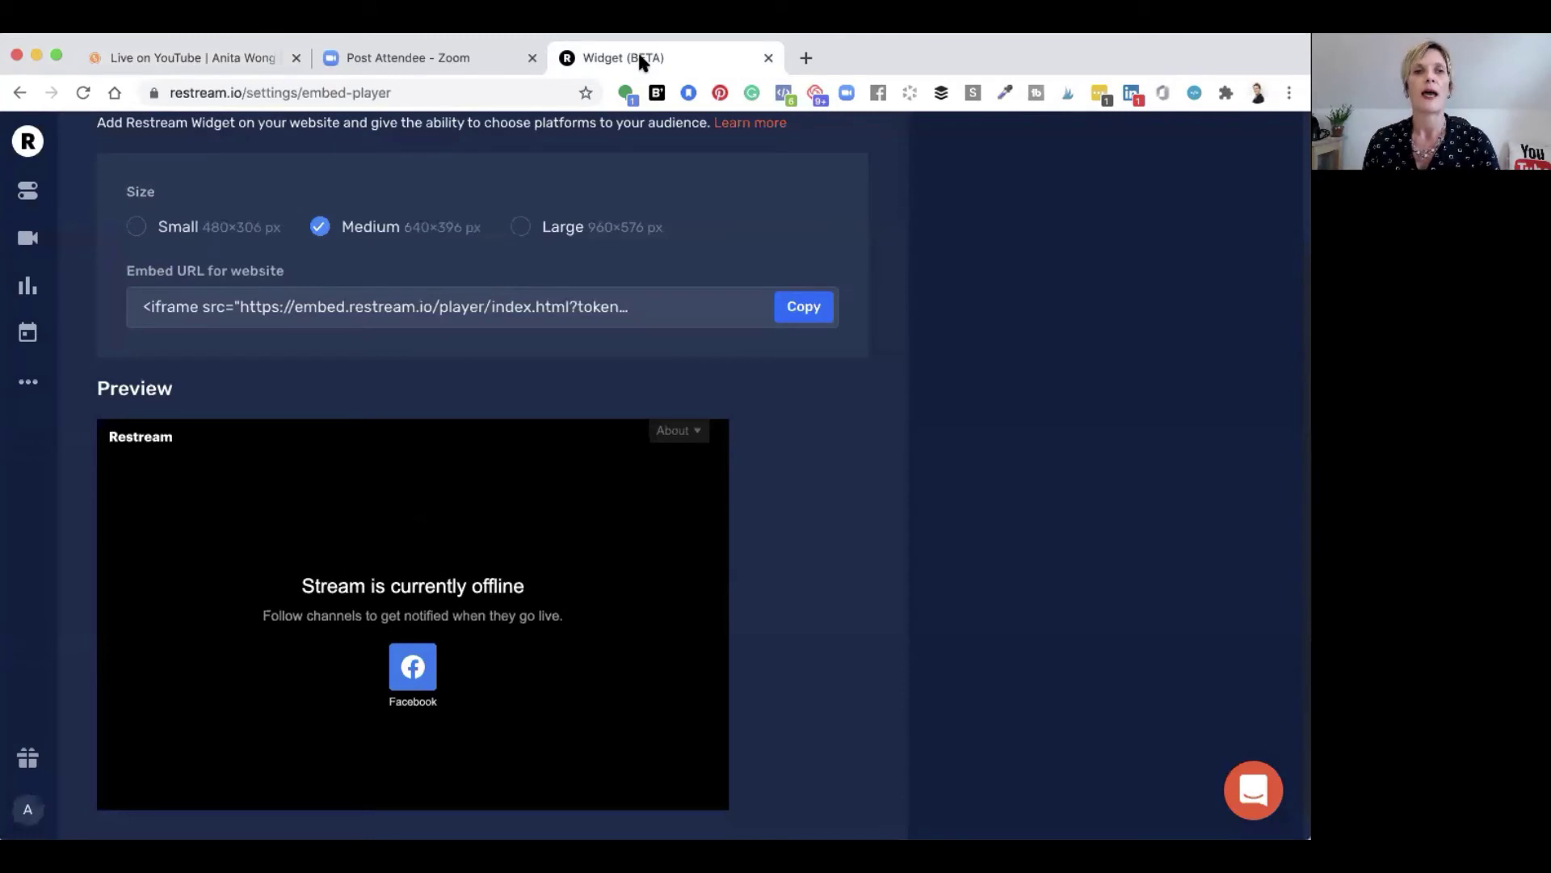
pyautogui.click(27, 197)
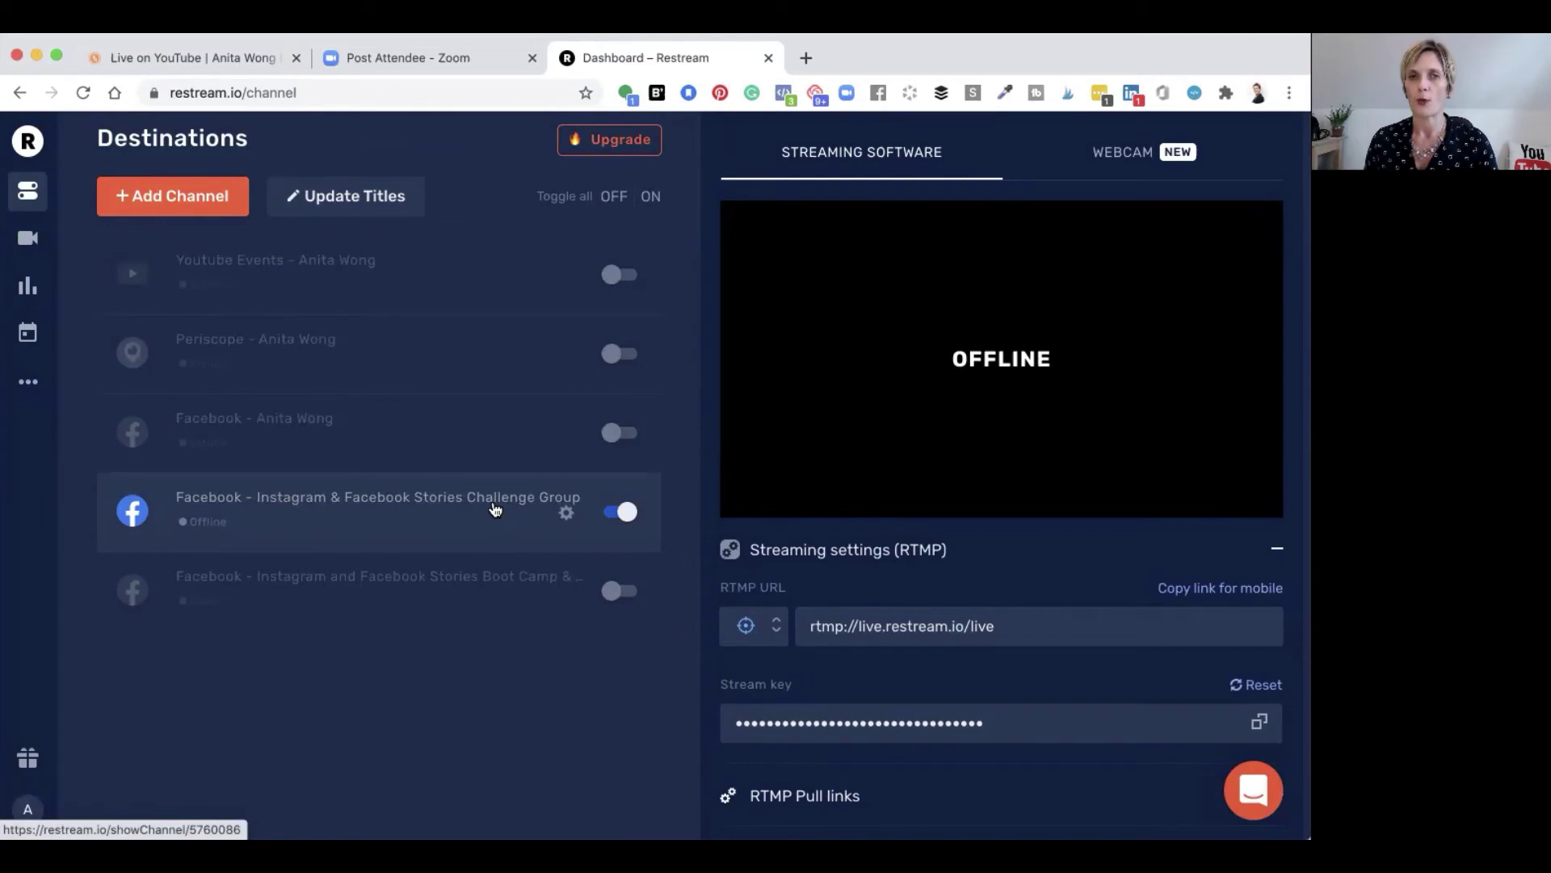
pyautogui.click(622, 512)
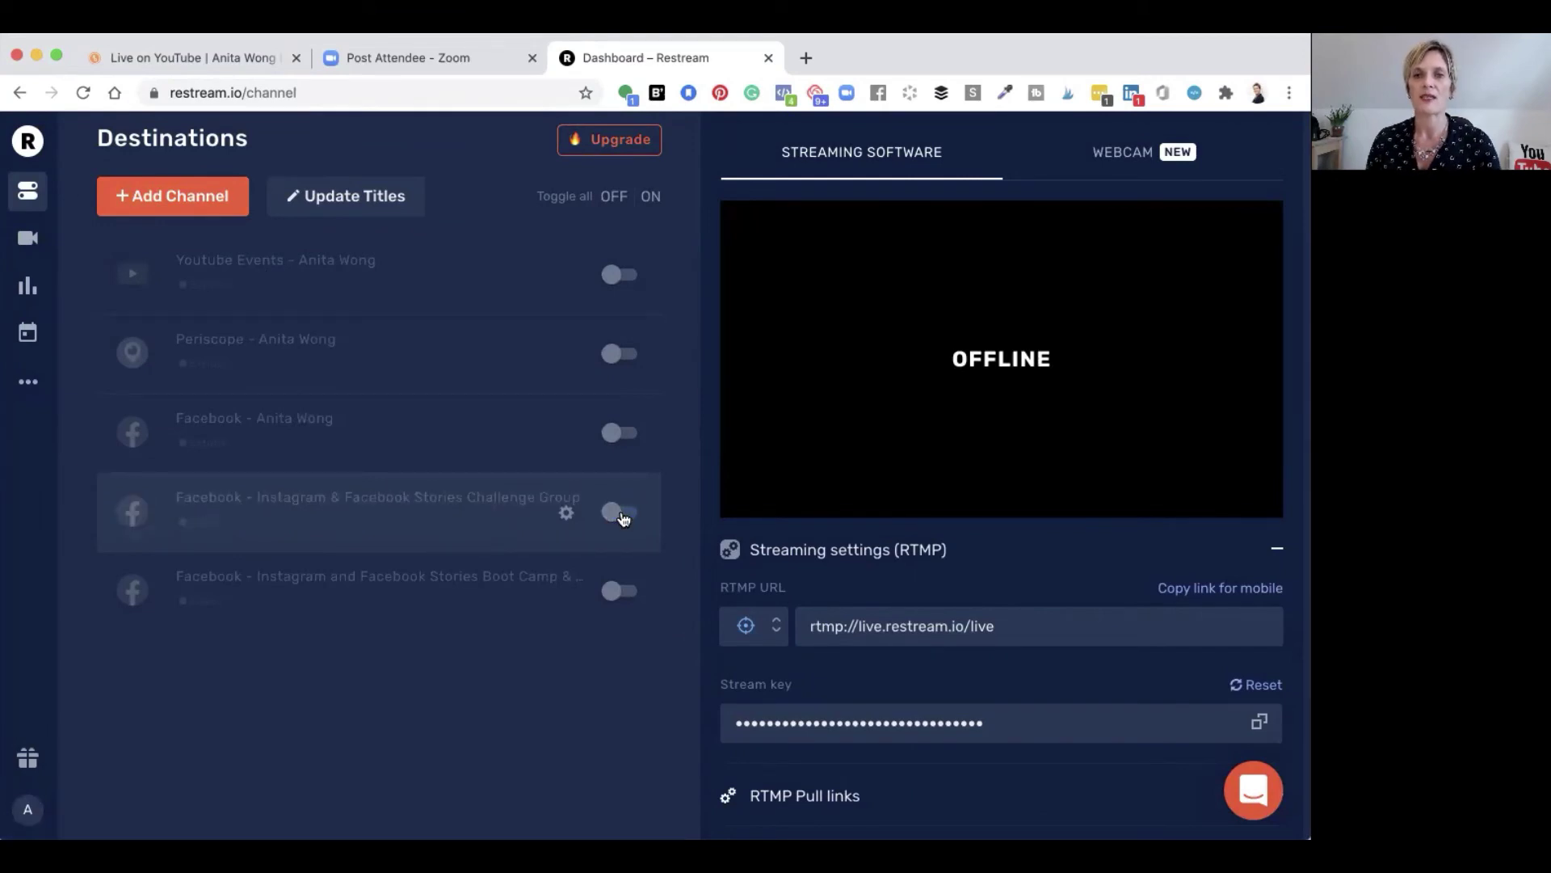
pyautogui.click(619, 436)
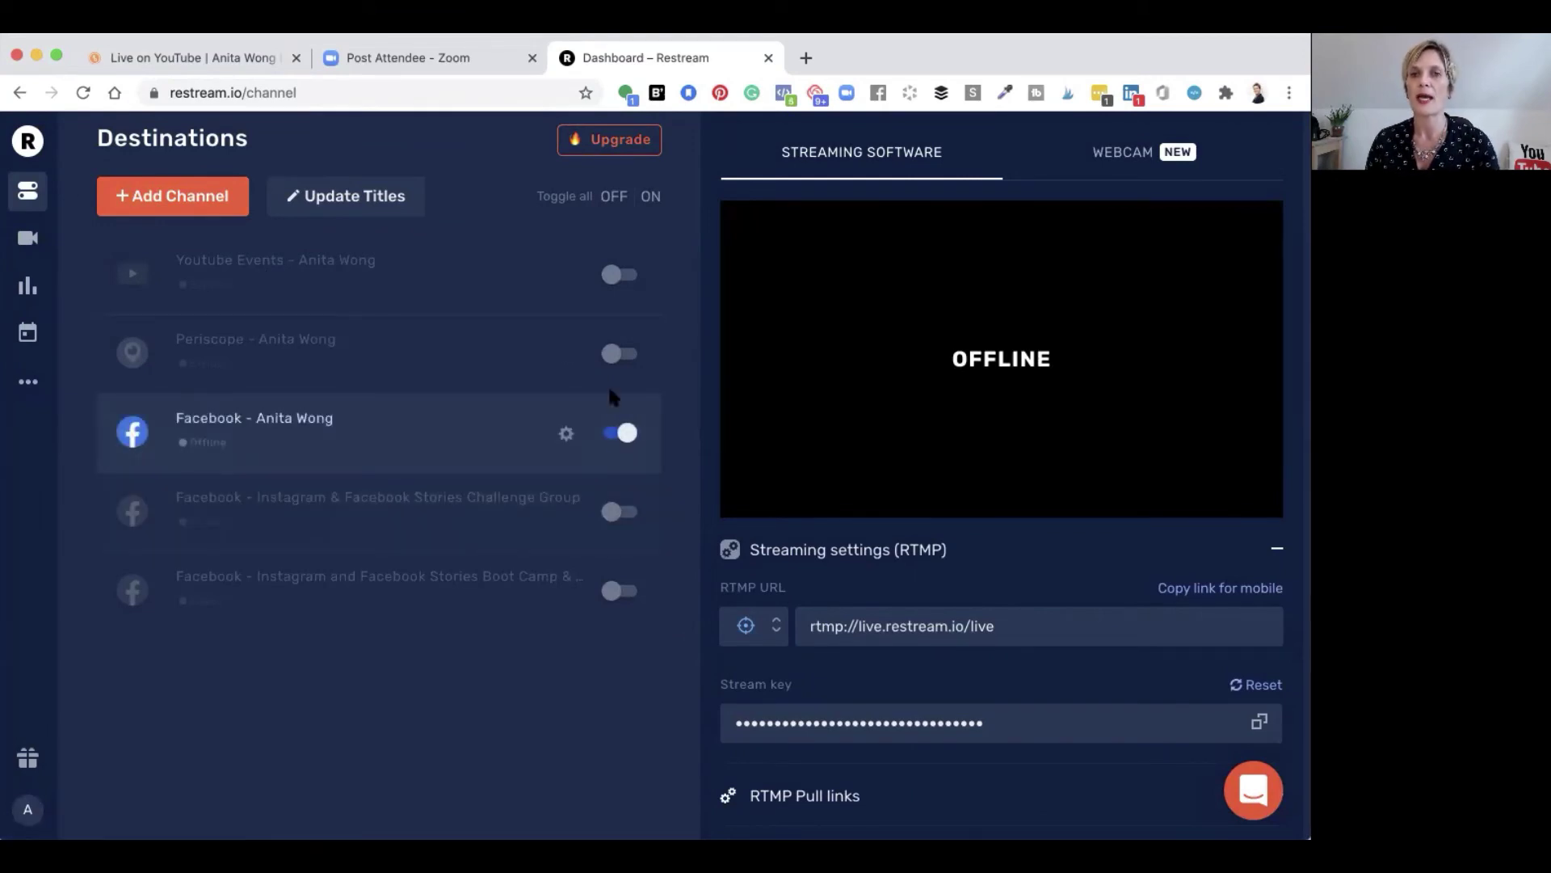
pyautogui.click(606, 281)
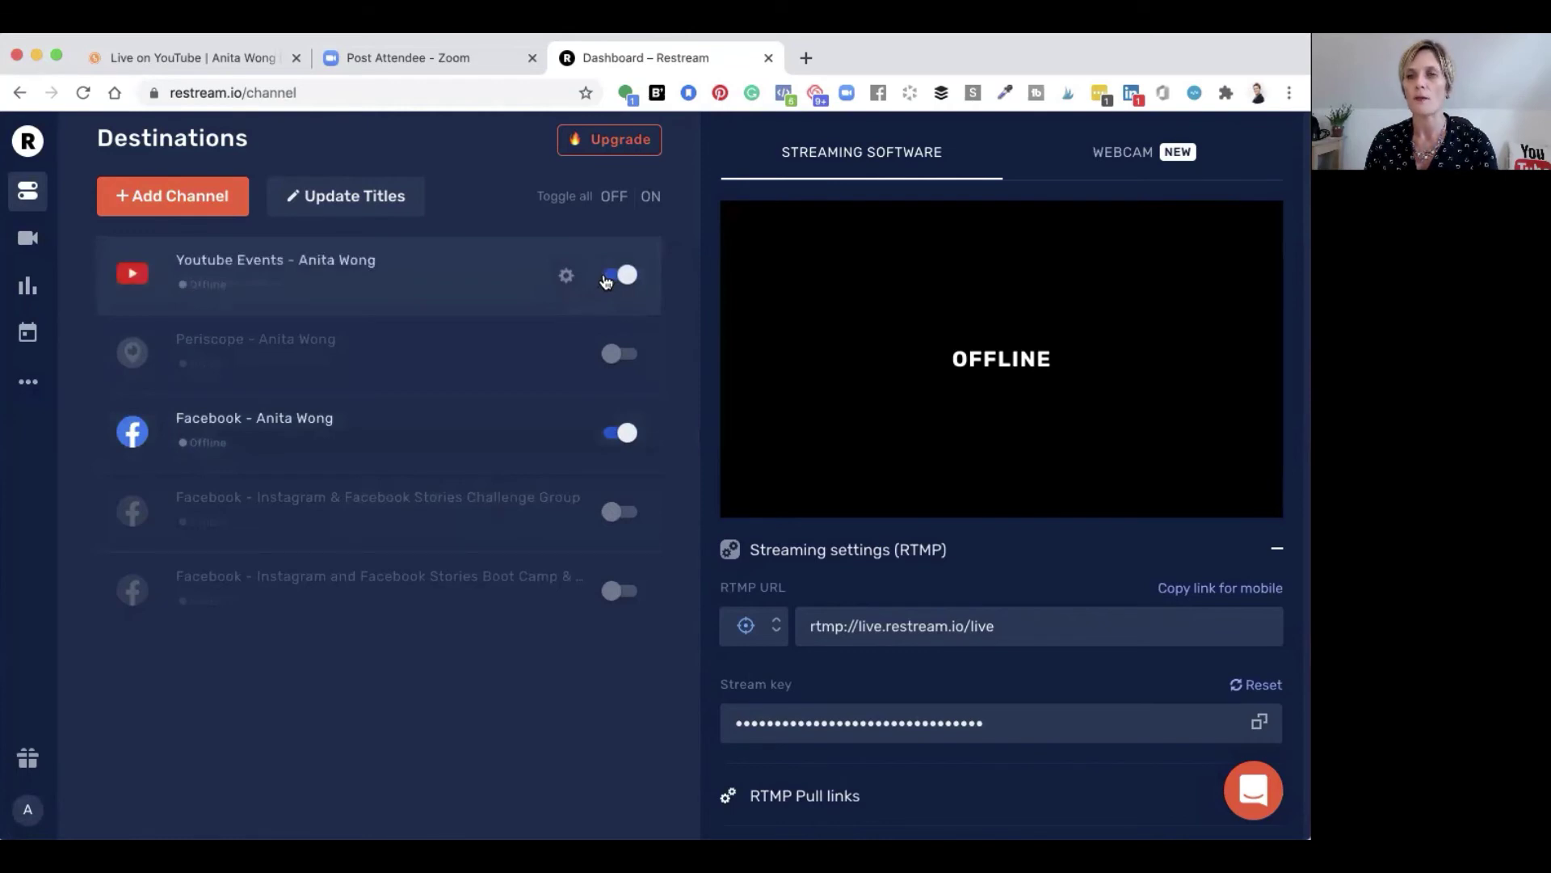
pyautogui.click(185, 65)
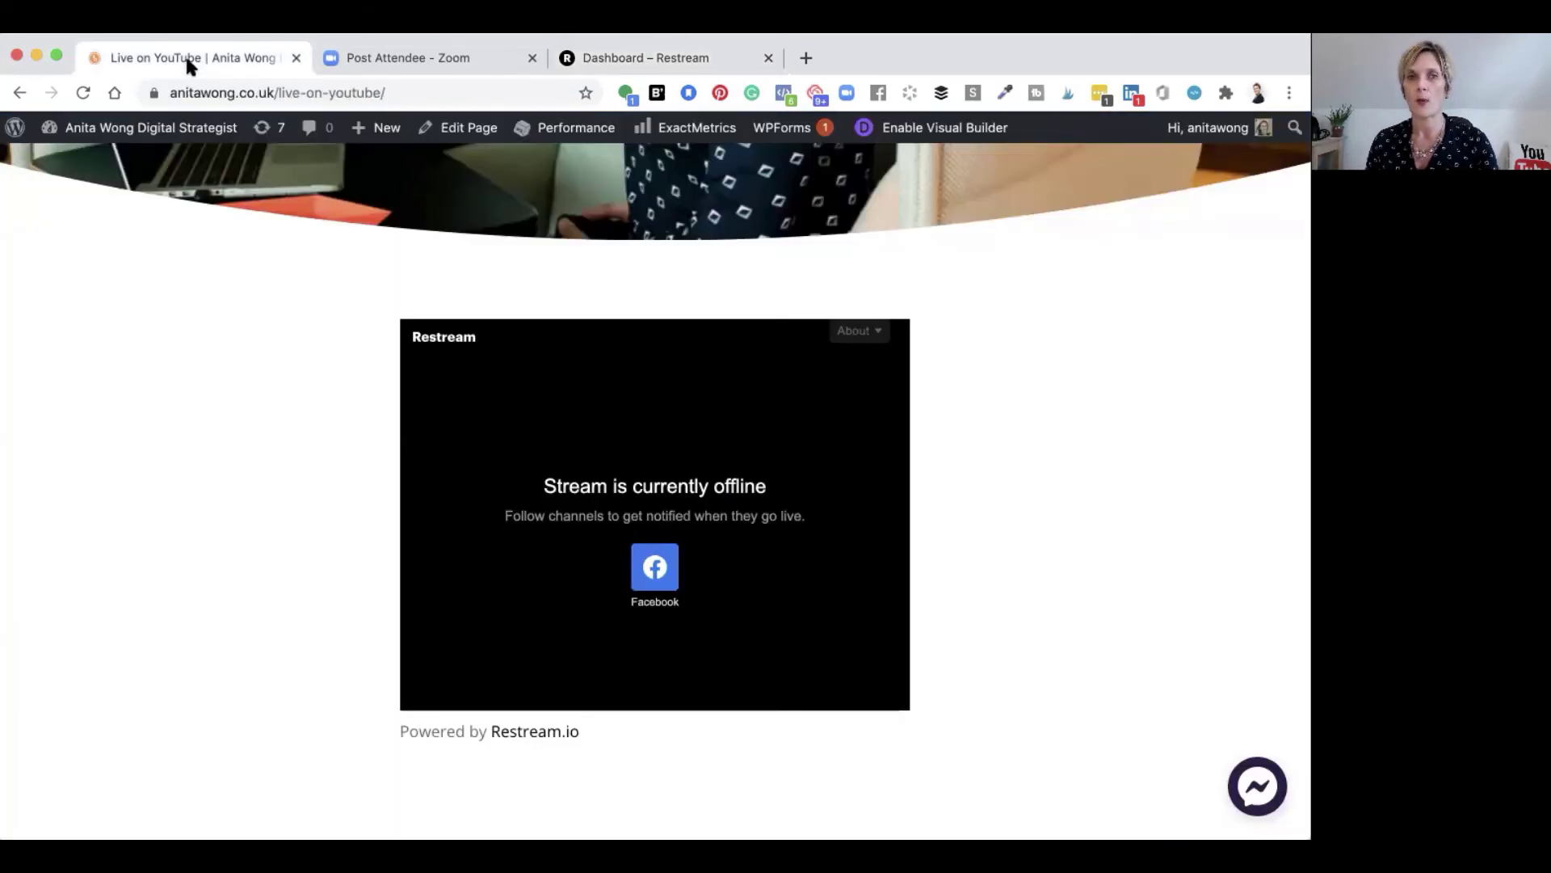
# Step: Reload the Live on YouTube page and scroll to the player's YouTube and Facebook follow buttons
pyautogui.click(82, 92)
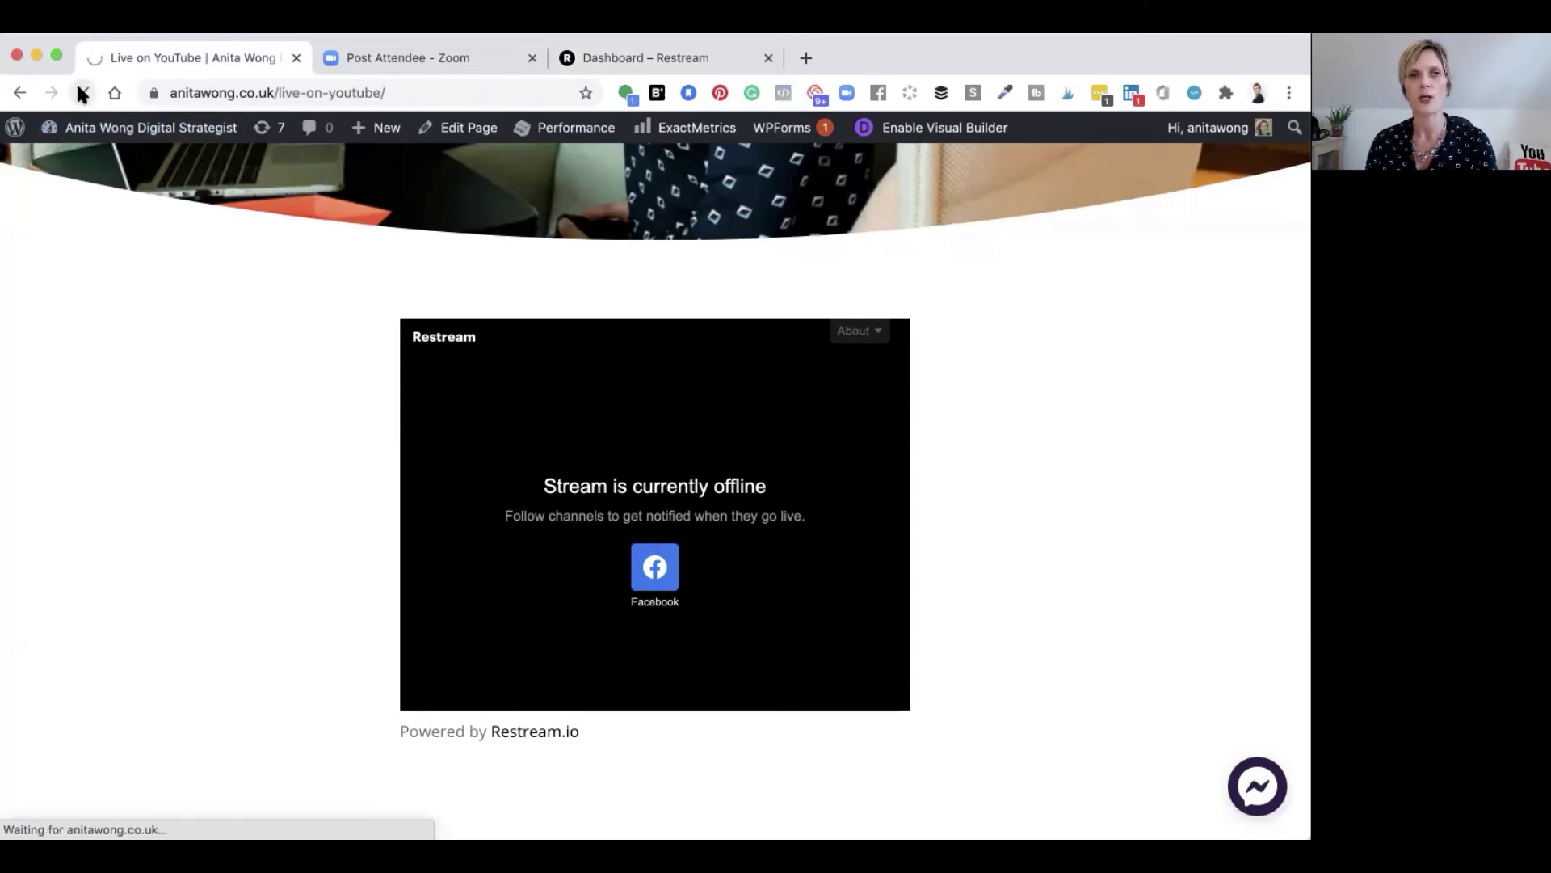
pyautogui.scroll(-2, 185, 340)
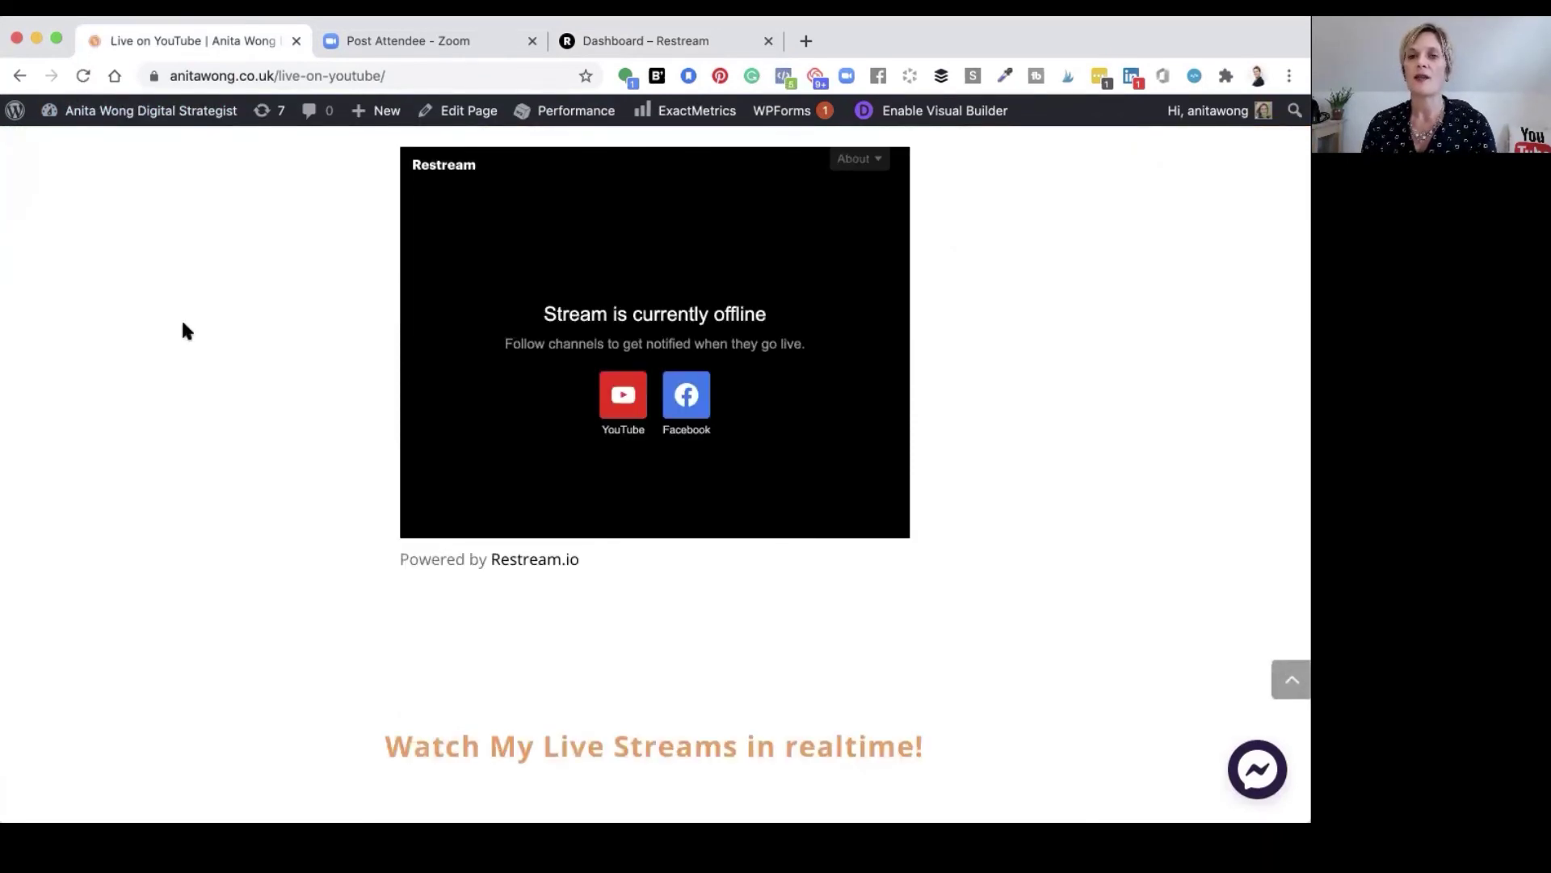